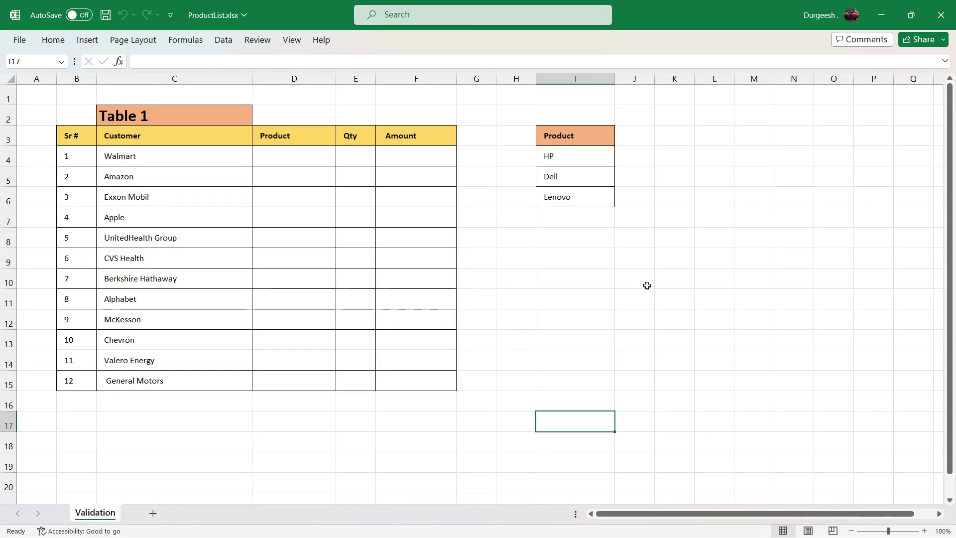
- Give Product cells D4:D15 a List validation sourced from $I$4:$I$6 (HP, Dell, Lenovo)
{"action": "left_click_drag", "start_coordinate": [585, 135], "coordinate": [585, 172]}
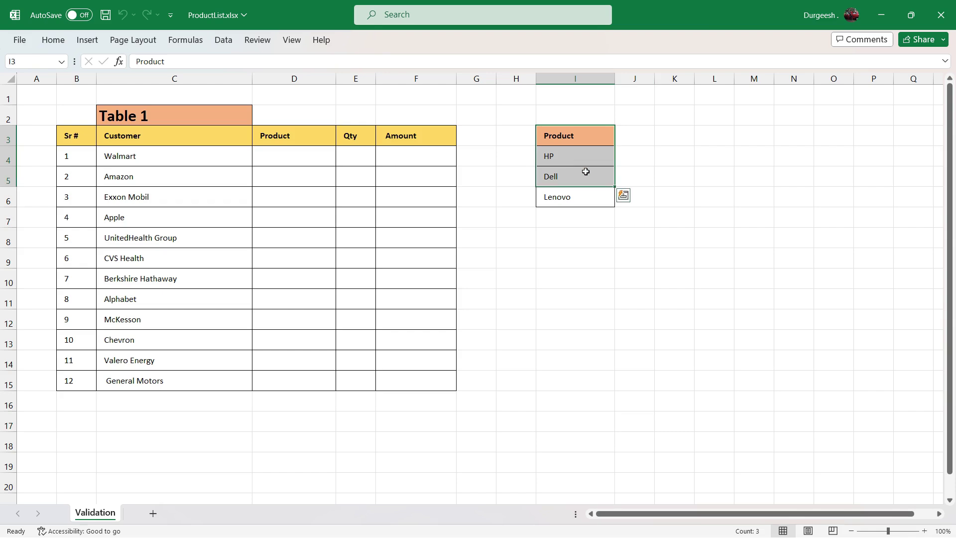
{"action": "left_click_drag", "start_coordinate": [291, 149], "coordinate": [291, 300]}
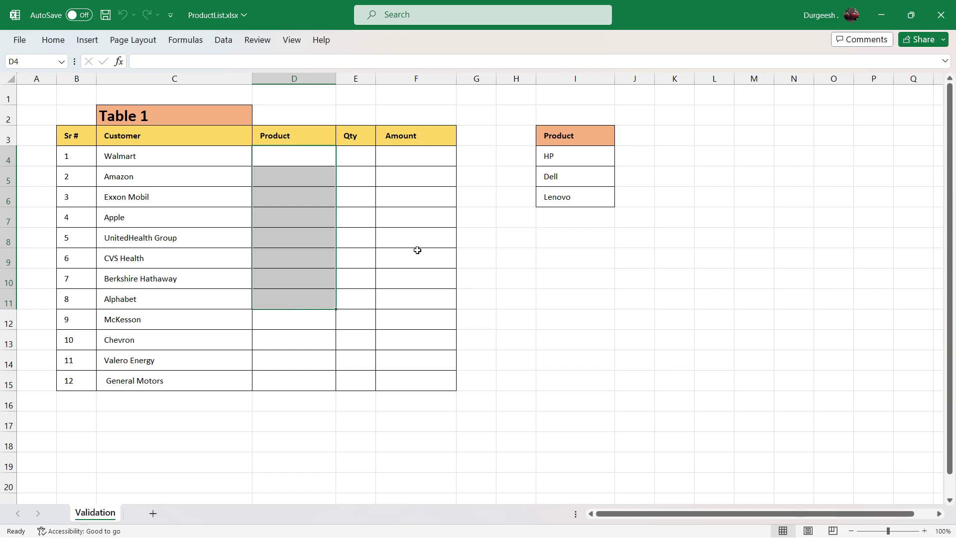
{"action": "left_click_drag", "start_coordinate": [311, 156], "coordinate": [301, 371]}
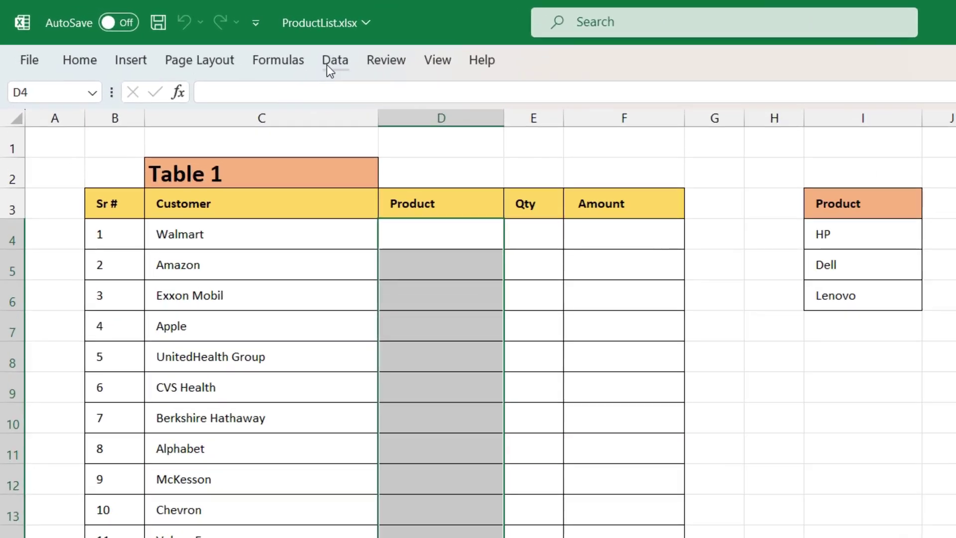
{"action": "left_click", "coordinate": [332, 61]}
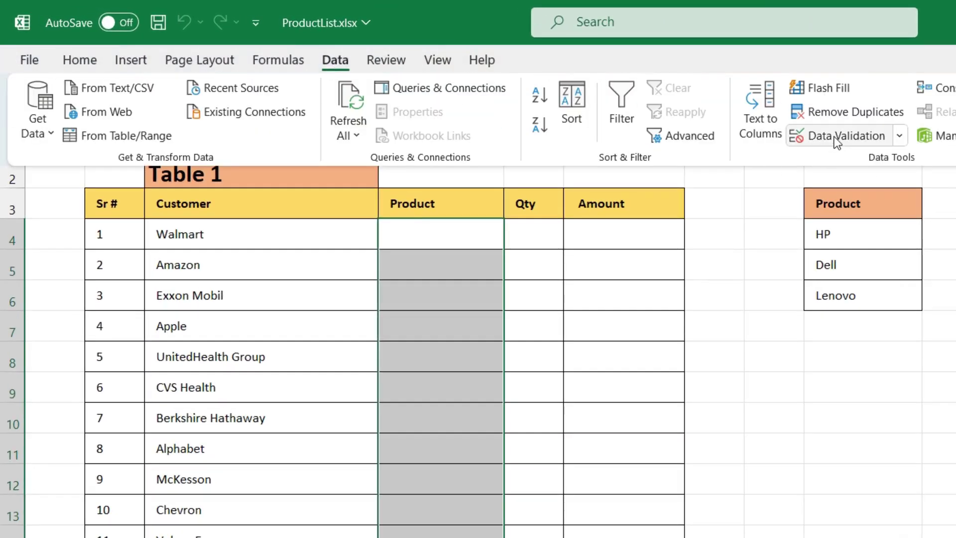
{"action": "left_click", "coordinate": [836, 135]}
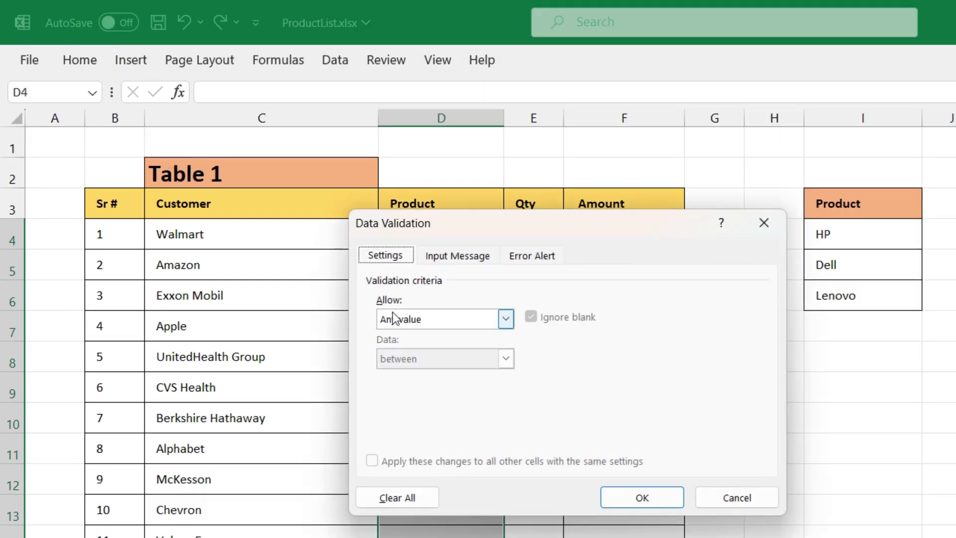
{"action": "left_click", "coordinate": [422, 322]}
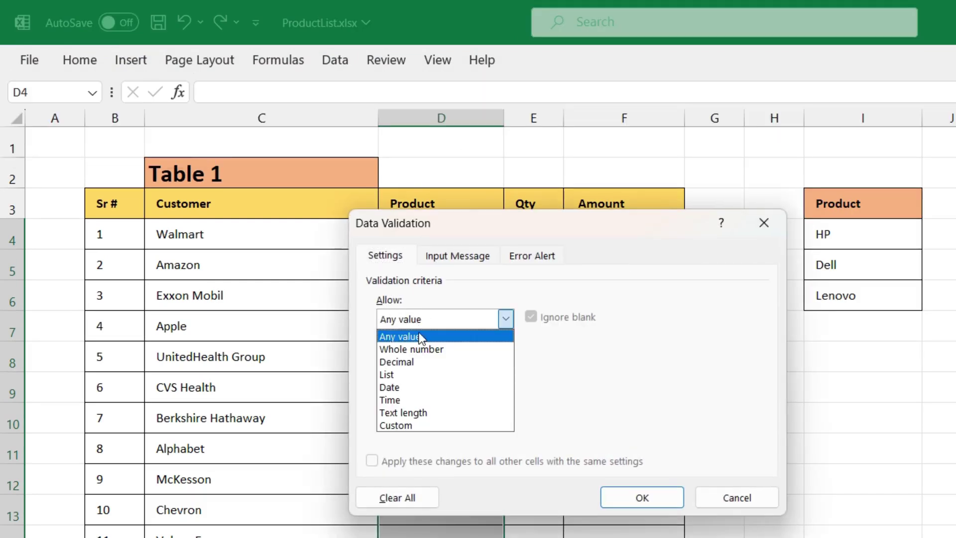
{"action": "left_click", "coordinate": [404, 377]}
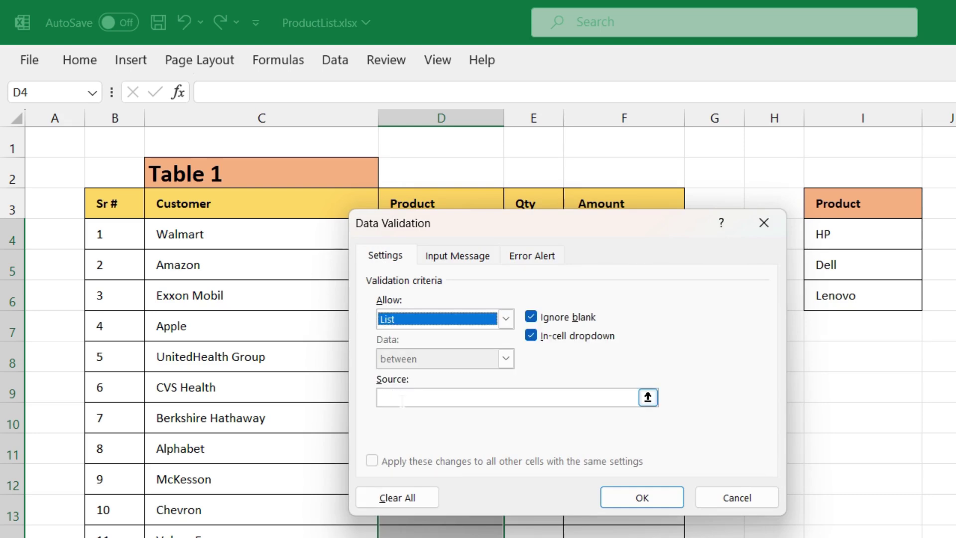
{"action": "left_click", "coordinate": [402, 400]}
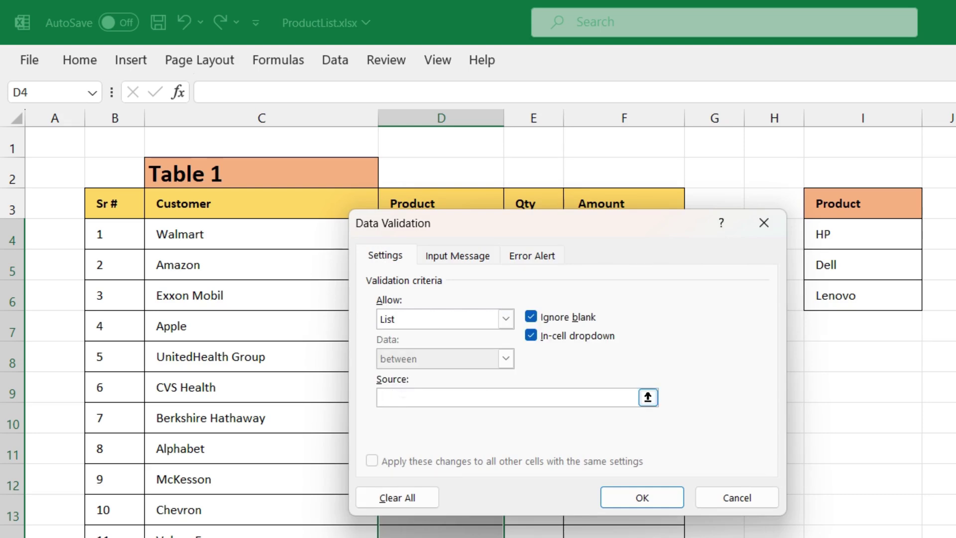
{"action": "left_click_drag", "start_coordinate": [850, 234], "coordinate": [849, 290]}
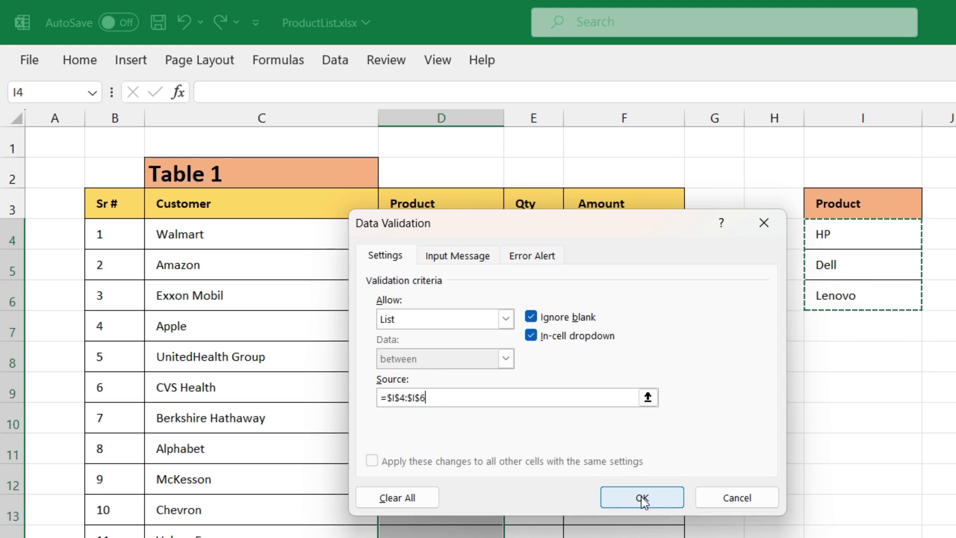
{"action": "left_click", "coordinate": [642, 499]}
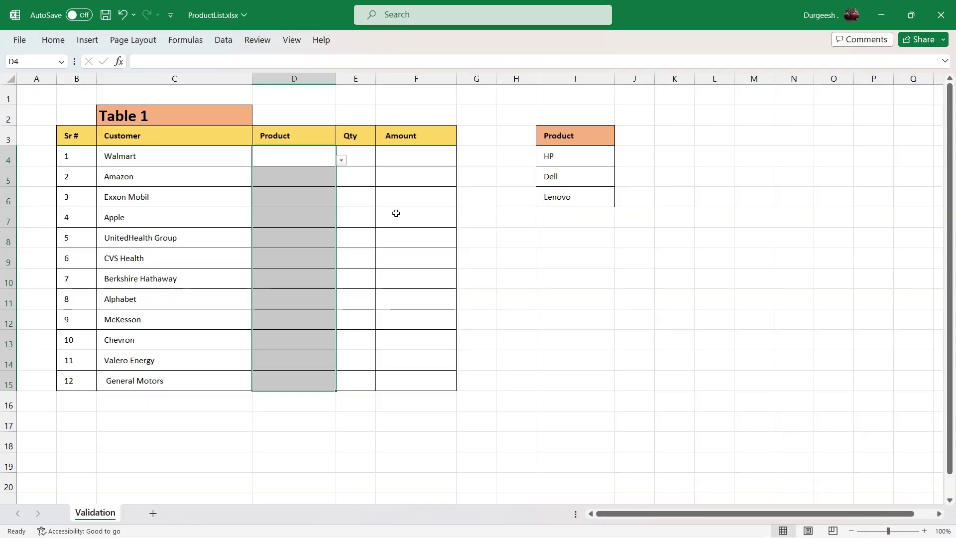
- Pick Lenovo, Dell and Dell from the drop-downs for Walmart, Amazon and Exxon Mobil
{"action": "left_click", "coordinate": [392, 213]}
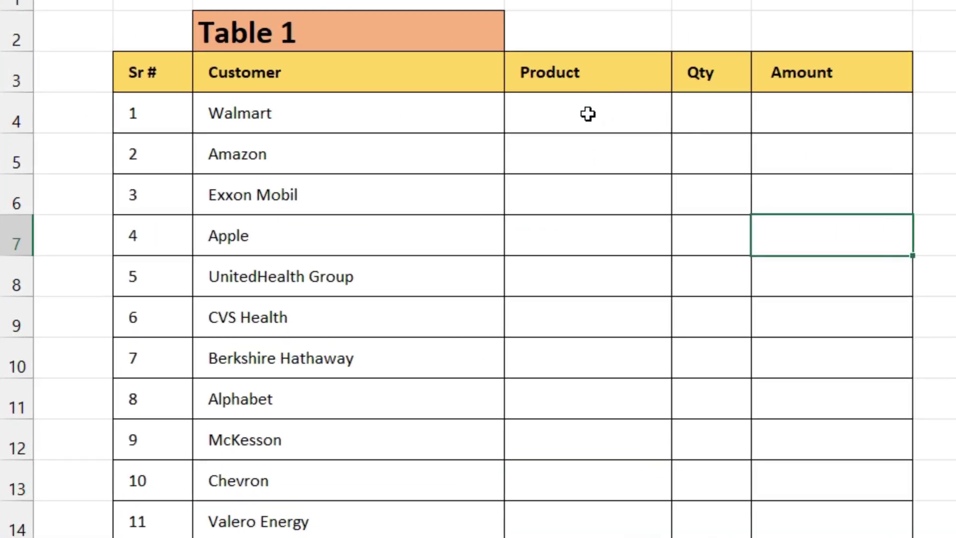
{"action": "left_click", "coordinate": [587, 114]}
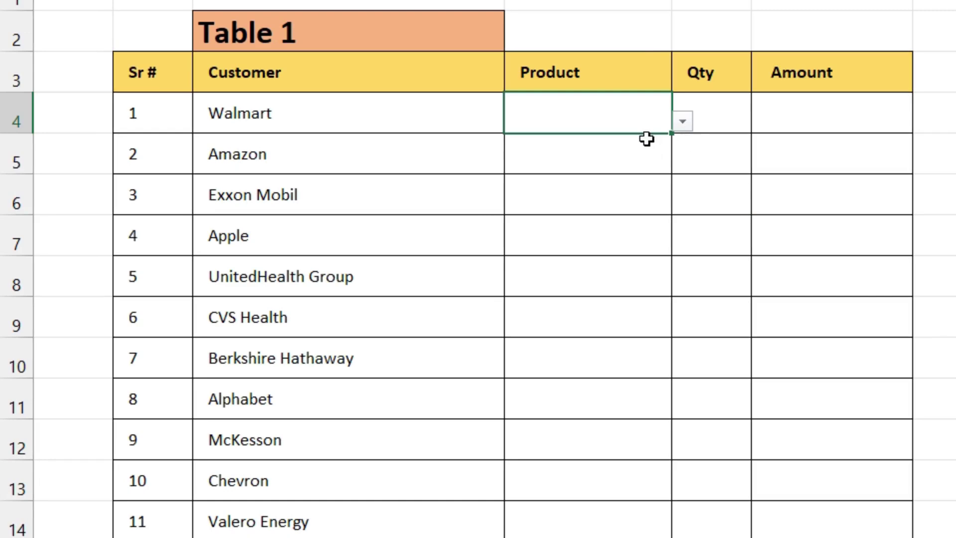
{"action": "left_click", "coordinate": [683, 122]}
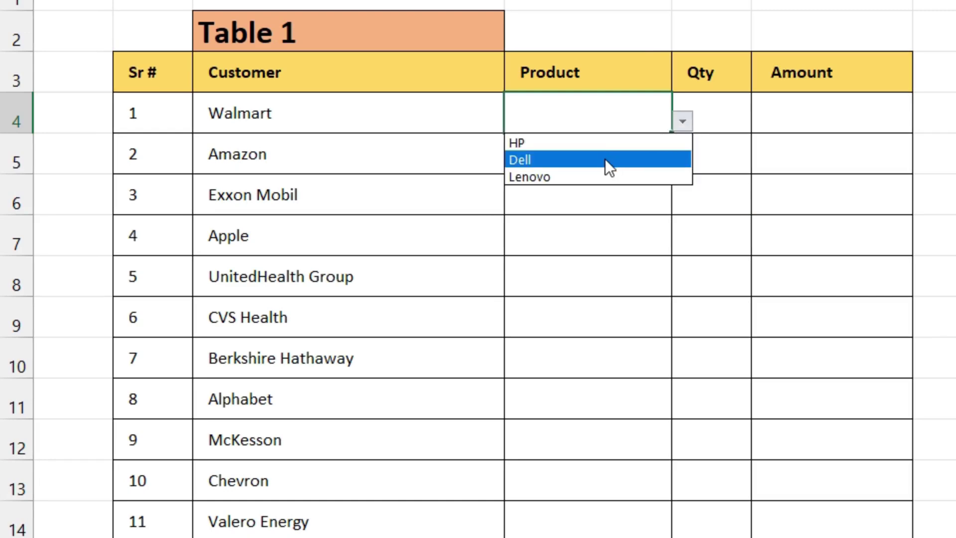
{"action": "left_click", "coordinate": [595, 177]}
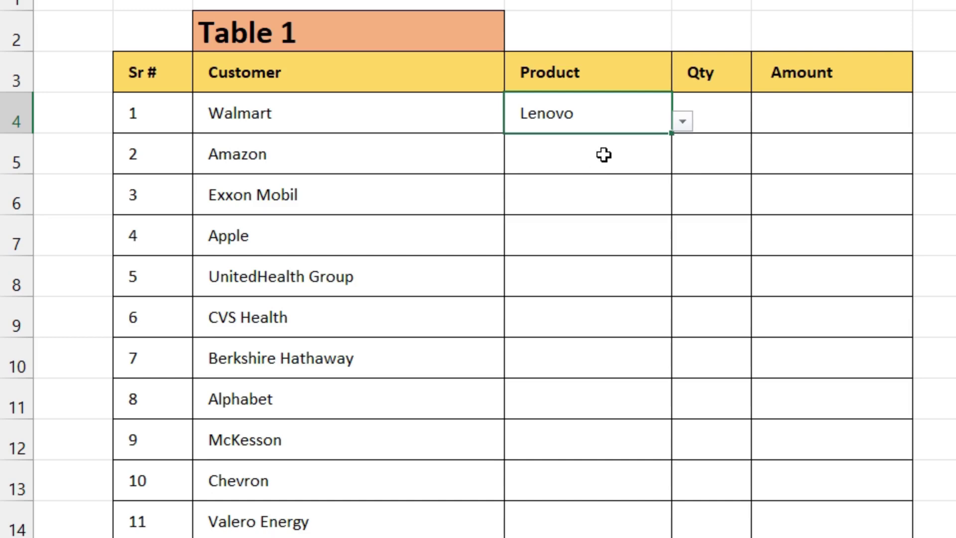
{"action": "left_click", "coordinate": [608, 154]}
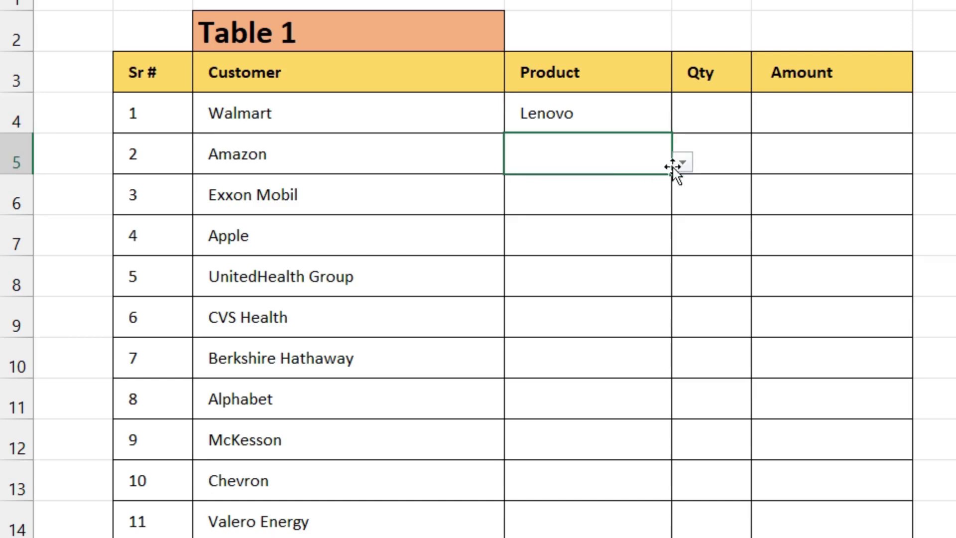
{"action": "left_click", "coordinate": [681, 162]}
{"action": "left_click", "coordinate": [595, 202]}
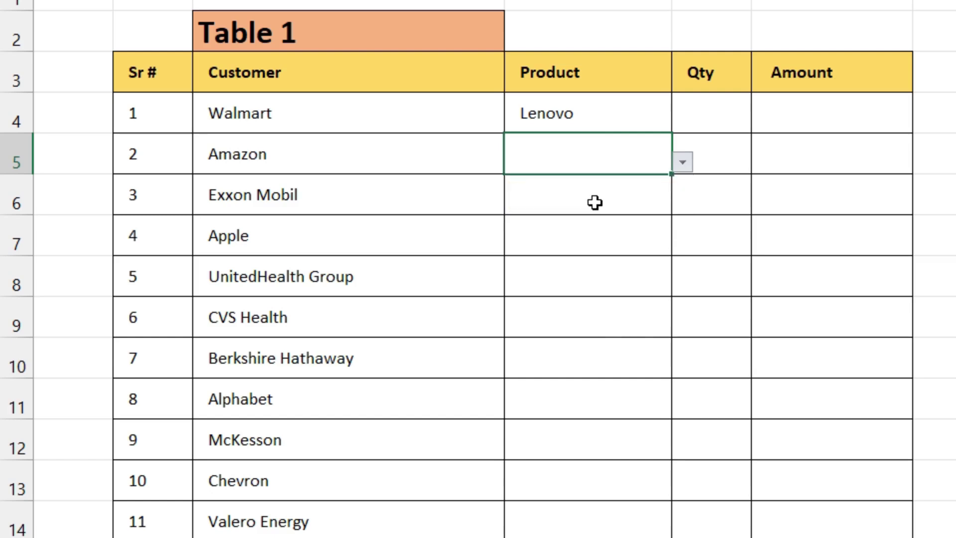
{"action": "left_click", "coordinate": [622, 200]}
{"action": "left_click", "coordinate": [682, 202]}
{"action": "left_click", "coordinate": [583, 242]}
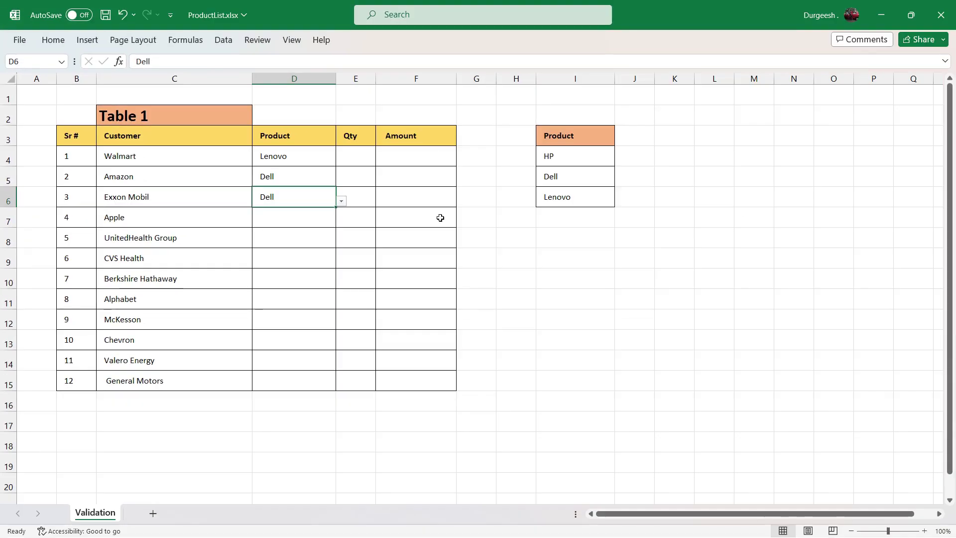
- Enter Acer in the cell below Lenovo in the product list
{"action": "left_click", "coordinate": [558, 215]}
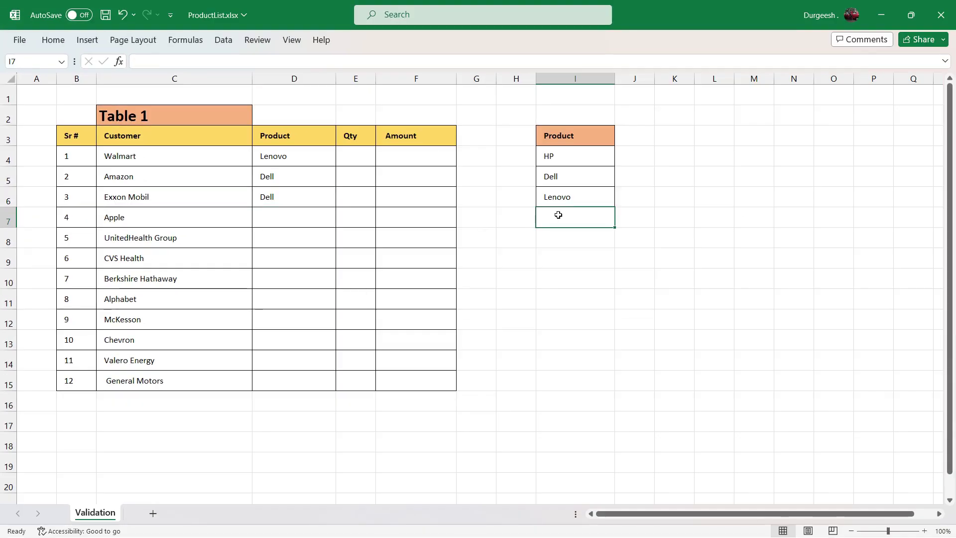
{"action": "type", "text": "Acer"}
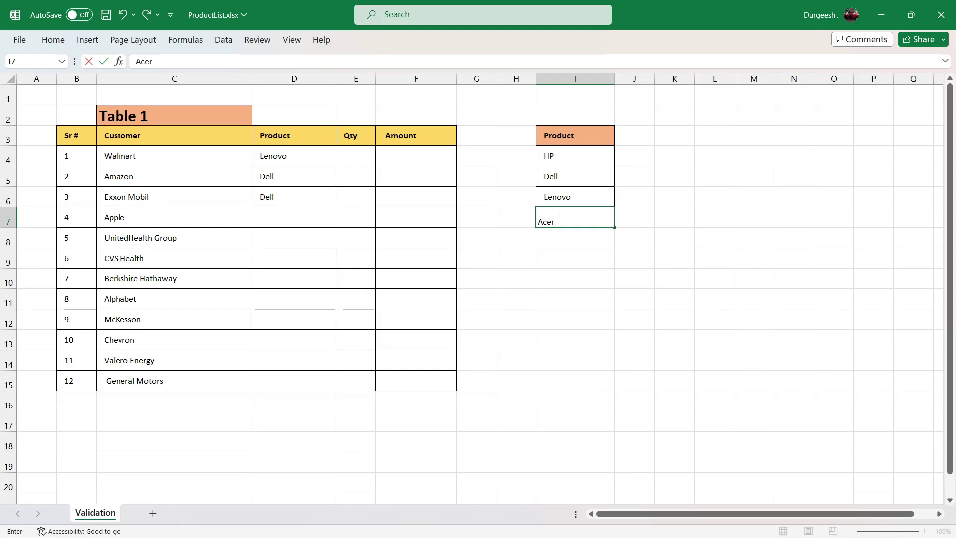
{"action": "key", "text": "Return"}
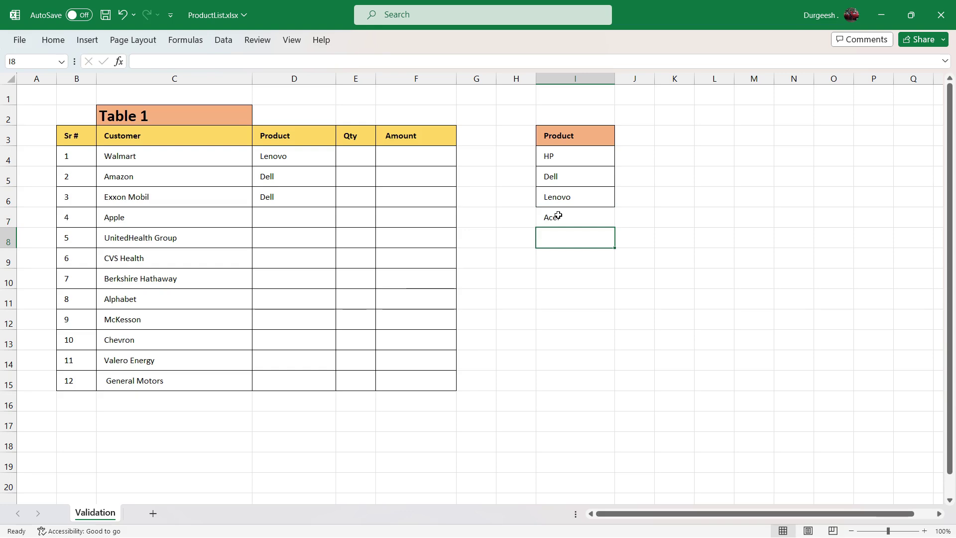
- Open Apple's Product drop-down to confirm Acer is missing, then dismiss it
{"action": "left_click", "coordinate": [319, 218]}
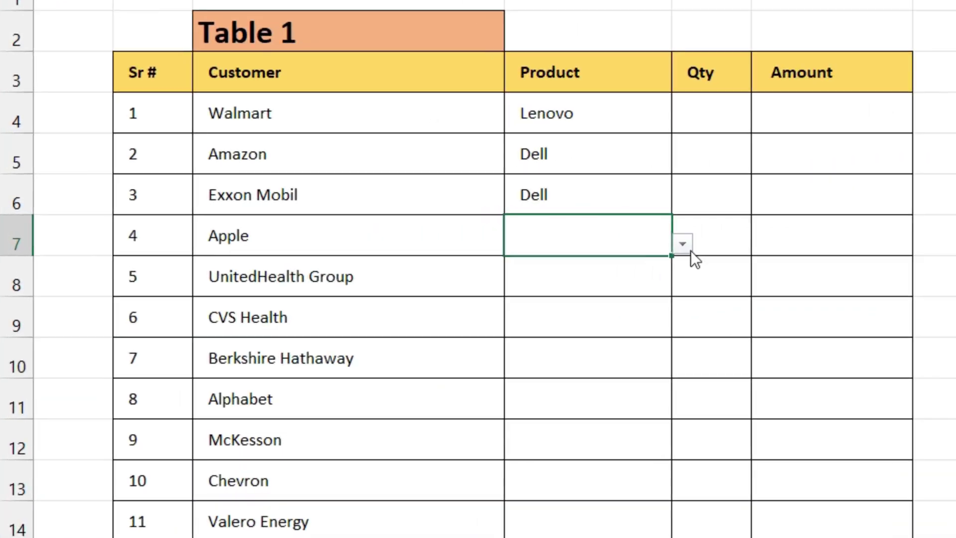
{"action": "left_click", "coordinate": [341, 221]}
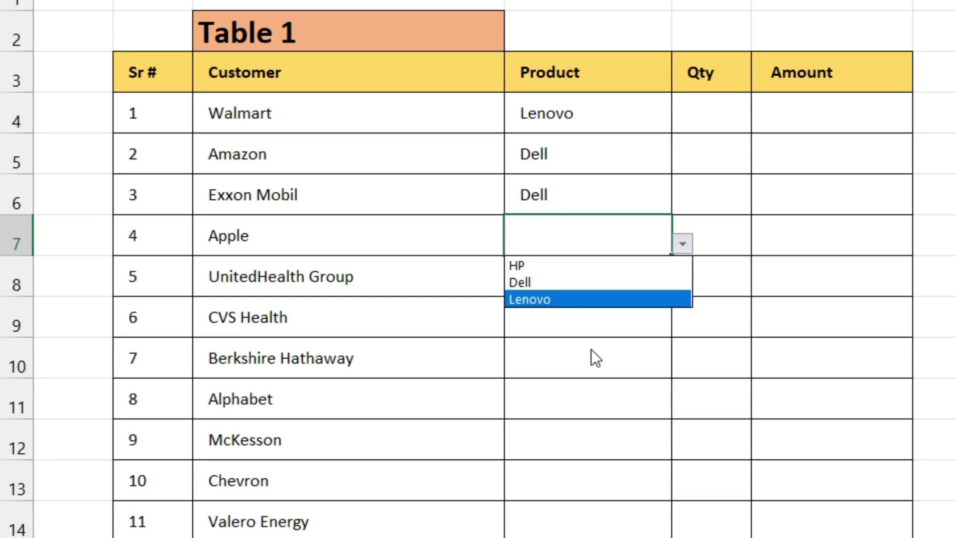
{"action": "key", "text": "Escape"}
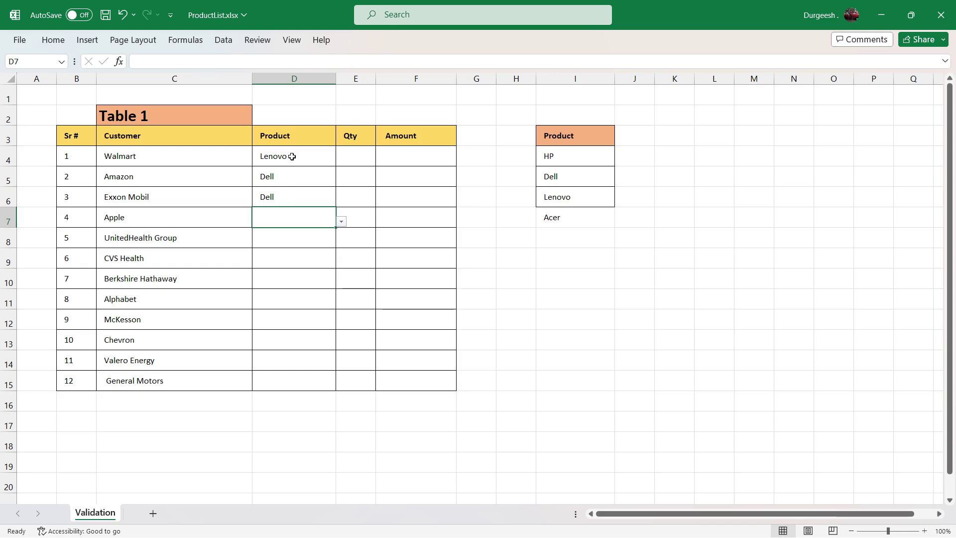
- Change the Product column's validation source to I4:I7 and open Apple's drop-down to check
{"action": "left_click_drag", "start_coordinate": [292, 157], "coordinate": [293, 374]}
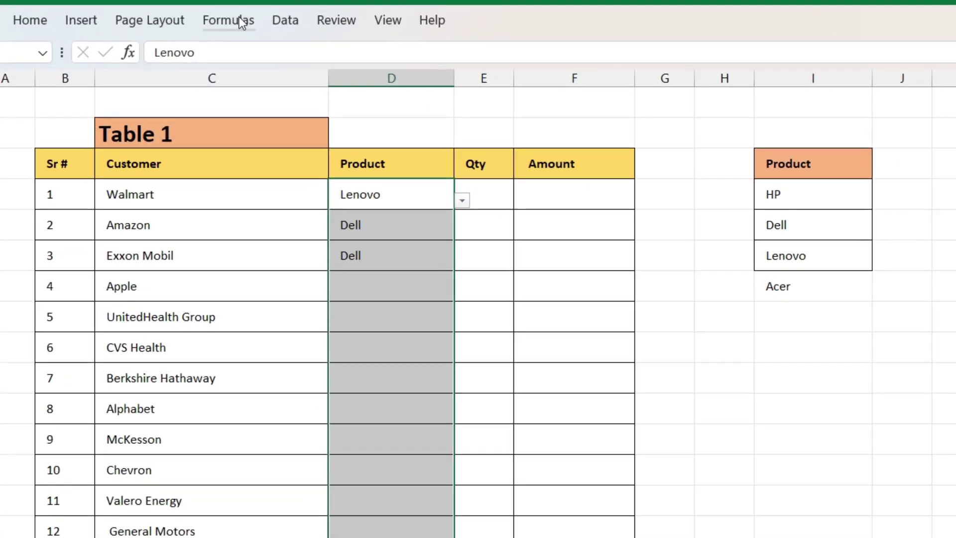
{"action": "left_click", "coordinate": [287, 19]}
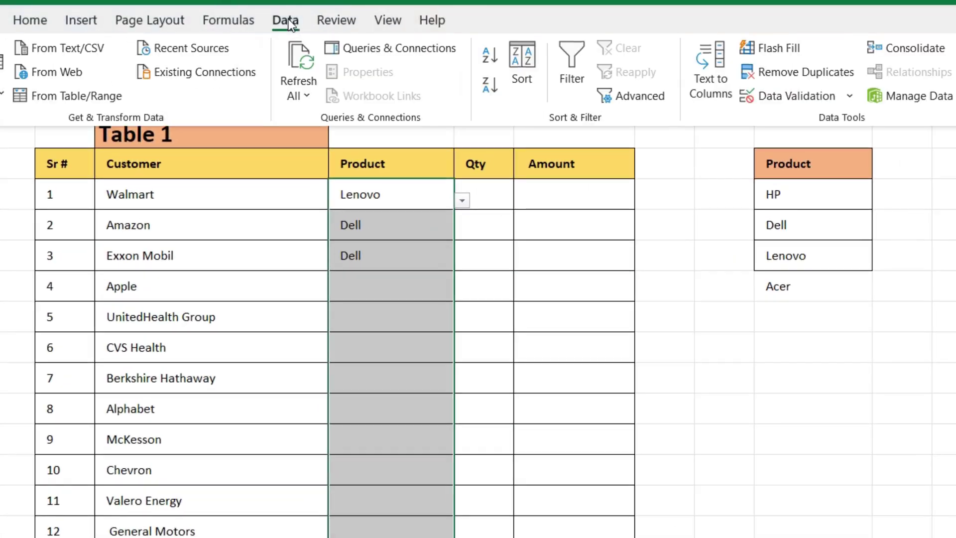
{"action": "left_click", "coordinate": [796, 103]}
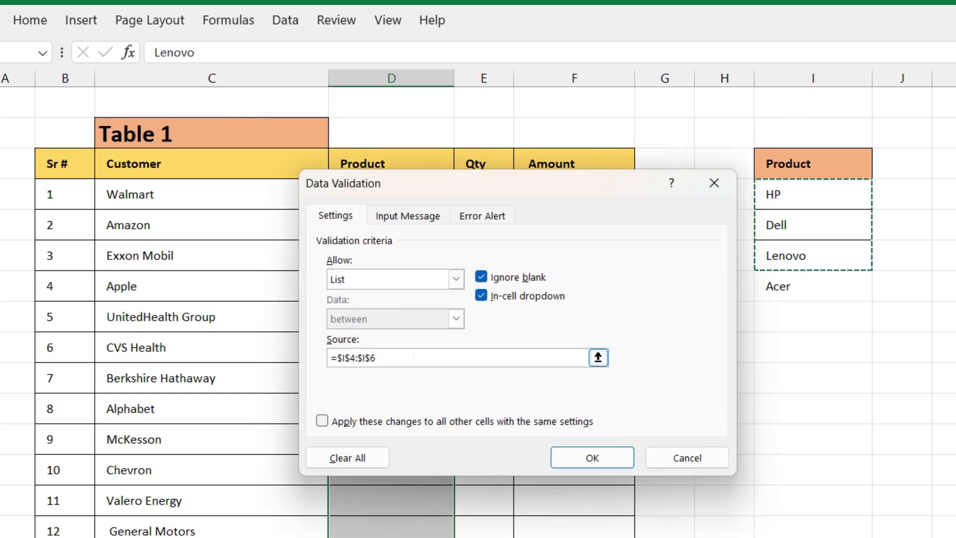
{"action": "key", "text": "BackSpace"}
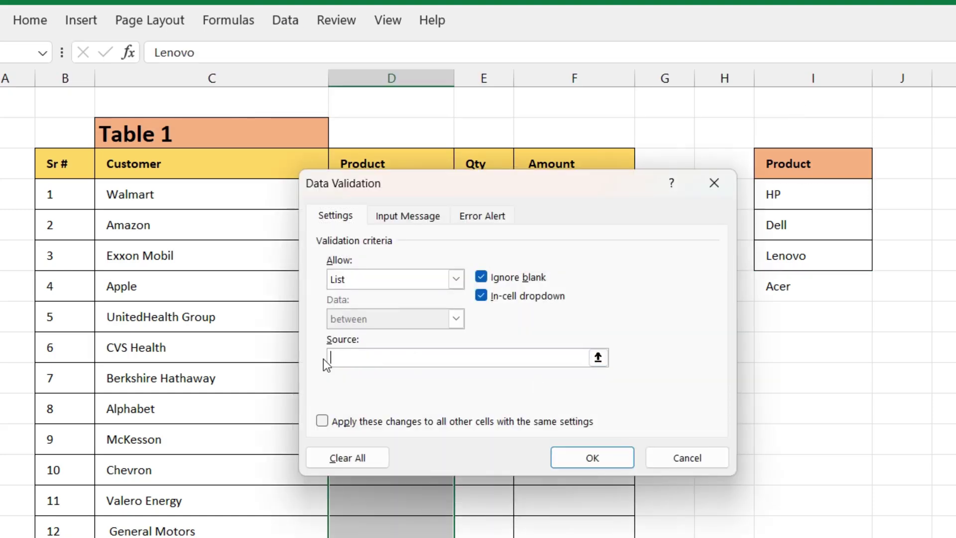
{"action": "left_click", "coordinate": [803, 198]}
{"action": "left_click_drag", "start_coordinate": [802, 198], "coordinate": [802, 279]}
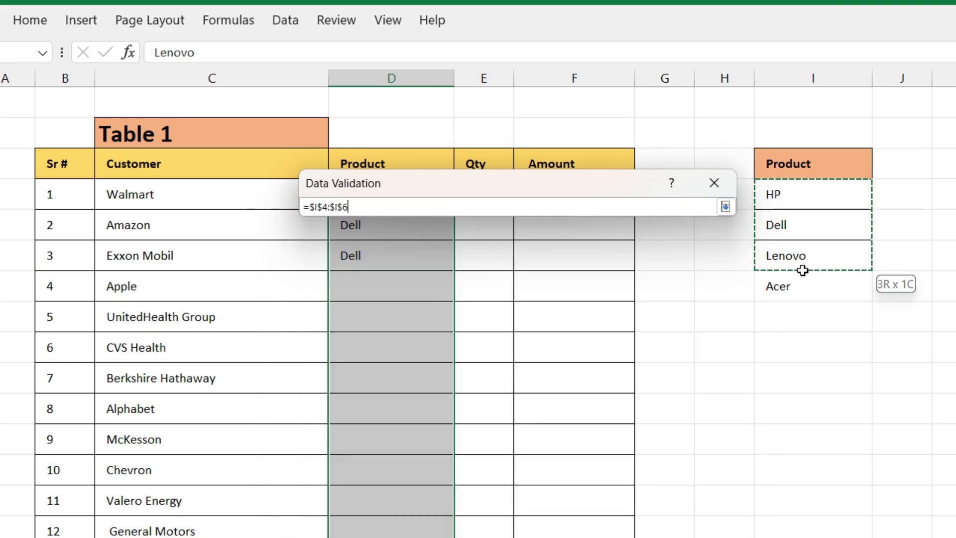
{"action": "left_click", "coordinate": [597, 454]}
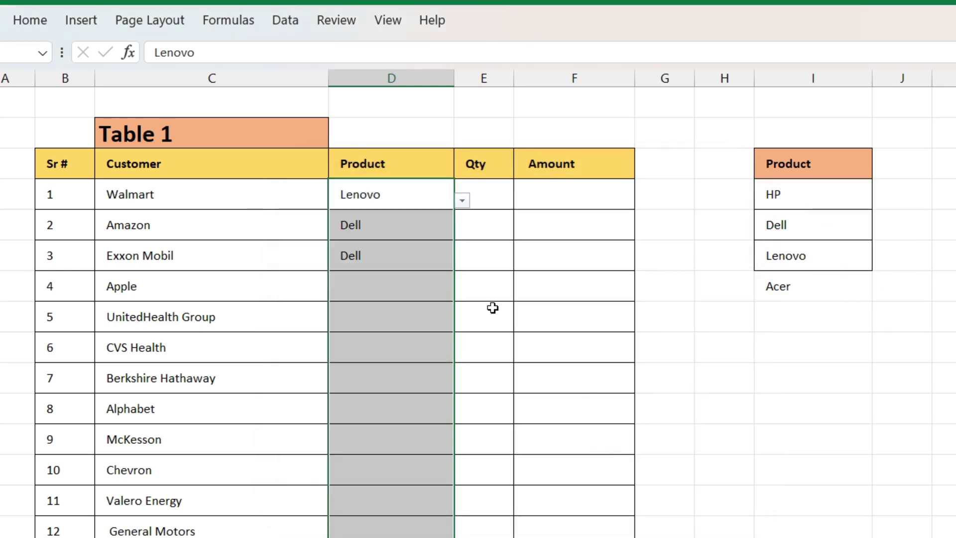
{"action": "left_click", "coordinate": [391, 288]}
{"action": "left_click", "coordinate": [462, 294]}
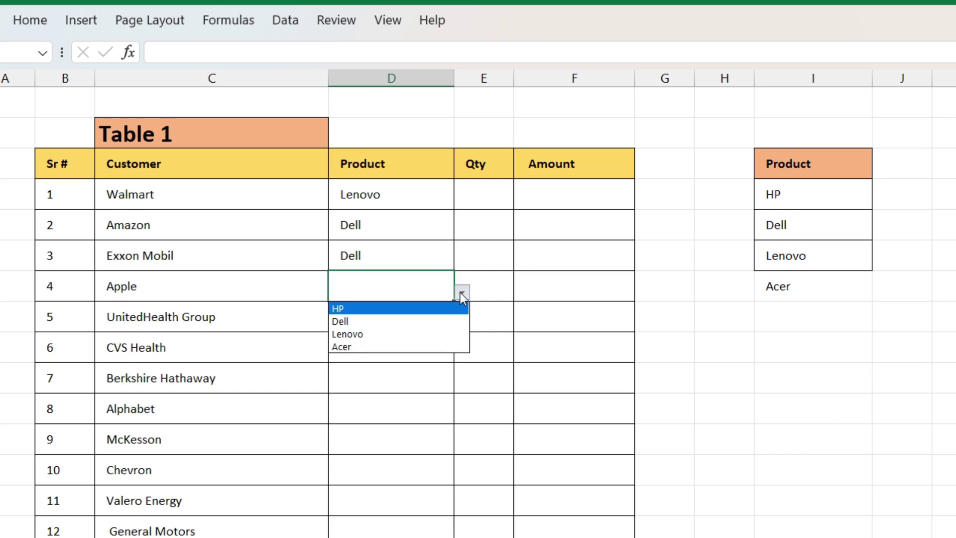
- Choose Acer as Apple's product, then select the Product column cells
{"action": "left_click", "coordinate": [387, 347]}
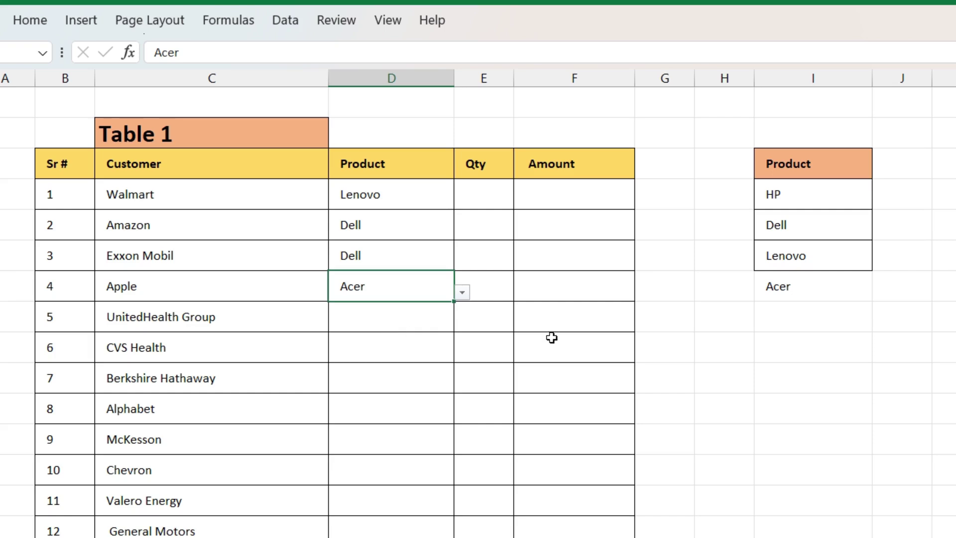
{"action": "left_click_drag", "start_coordinate": [356, 187], "coordinate": [371, 517]}
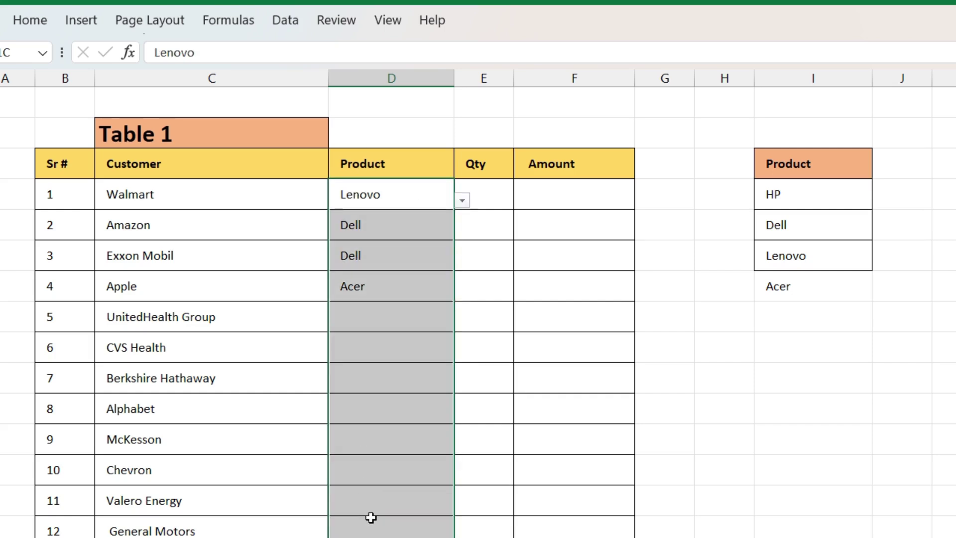
- Set the Product column's validation to Any value and delete Acer from the product list
{"action": "left_click", "coordinate": [288, 23]}
{"action": "left_click", "coordinate": [788, 97]}
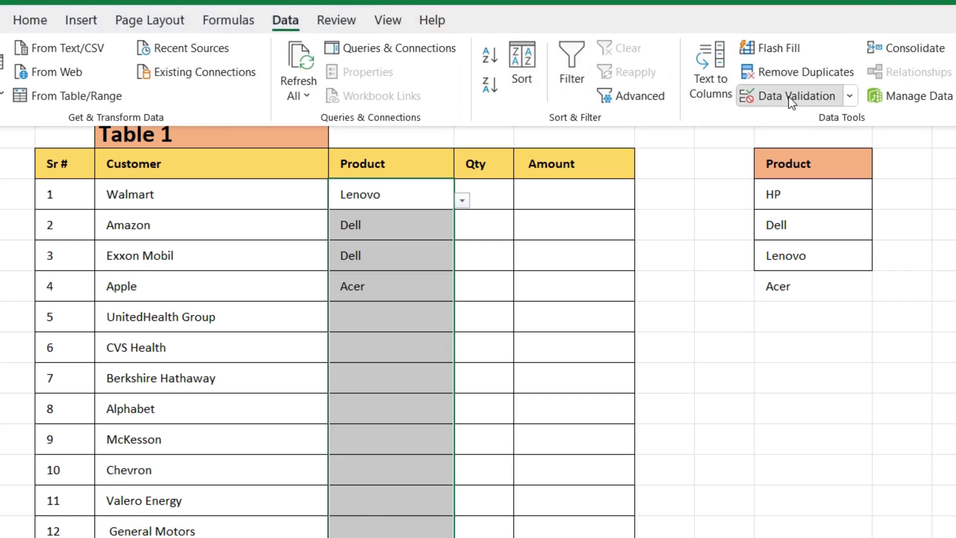
{"action": "left_click", "coordinate": [456, 279]}
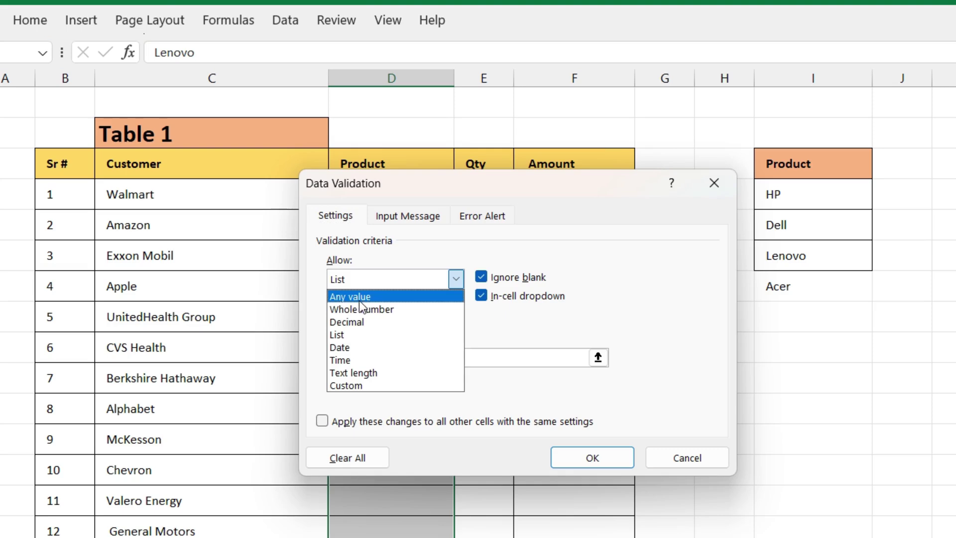
{"action": "left_click", "coordinate": [357, 298]}
{"action": "left_click", "coordinate": [590, 458]}
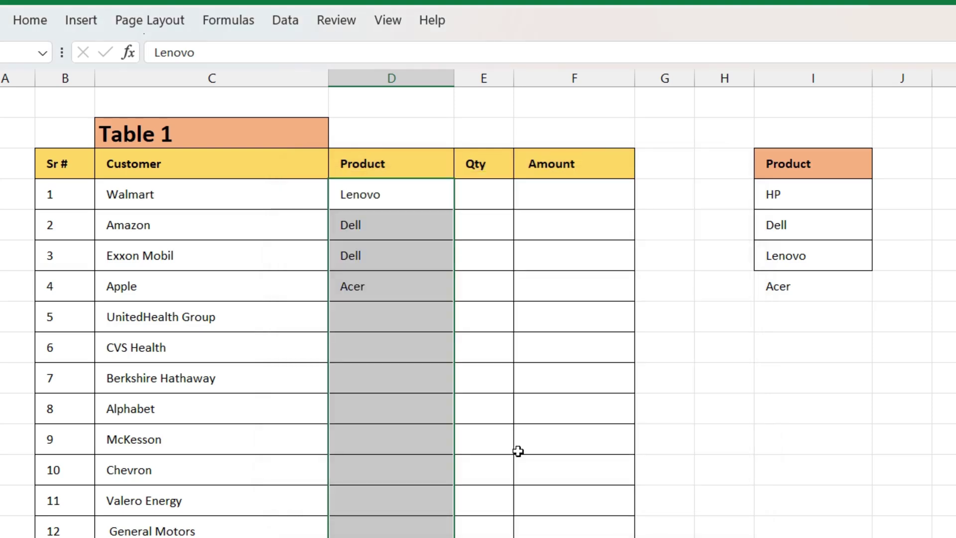
{"action": "left_click", "coordinate": [793, 284]}
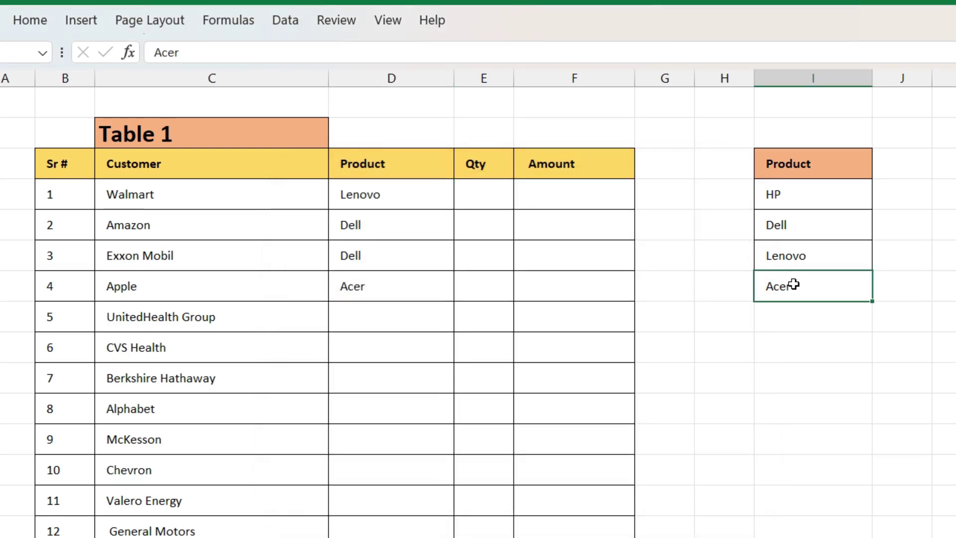
{"action": "key", "text": "Delete"}
- Convert I3:I6 into a table with headers and turn off Banded Rows
{"action": "left_click", "coordinate": [947, 302]}
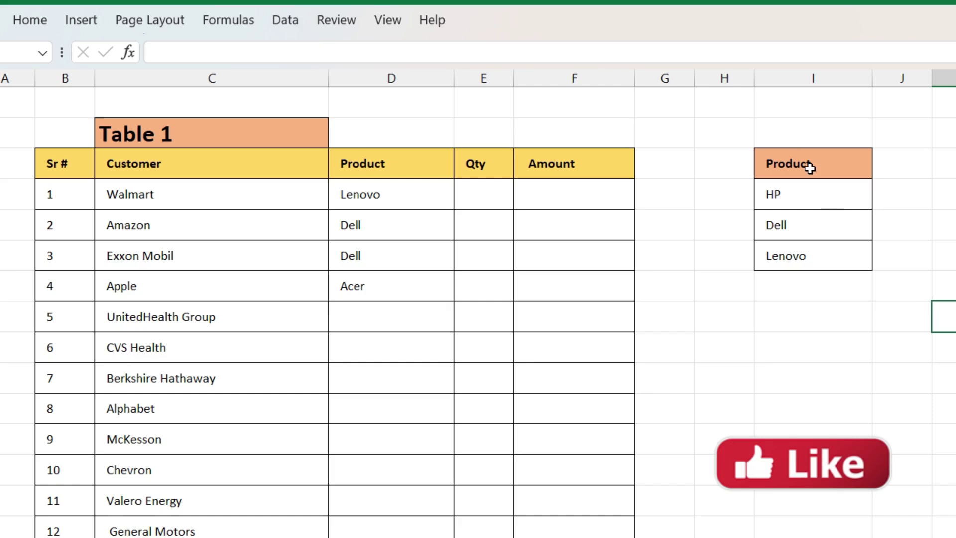
{"action": "left_click_drag", "start_coordinate": [809, 169], "coordinate": [799, 255]}
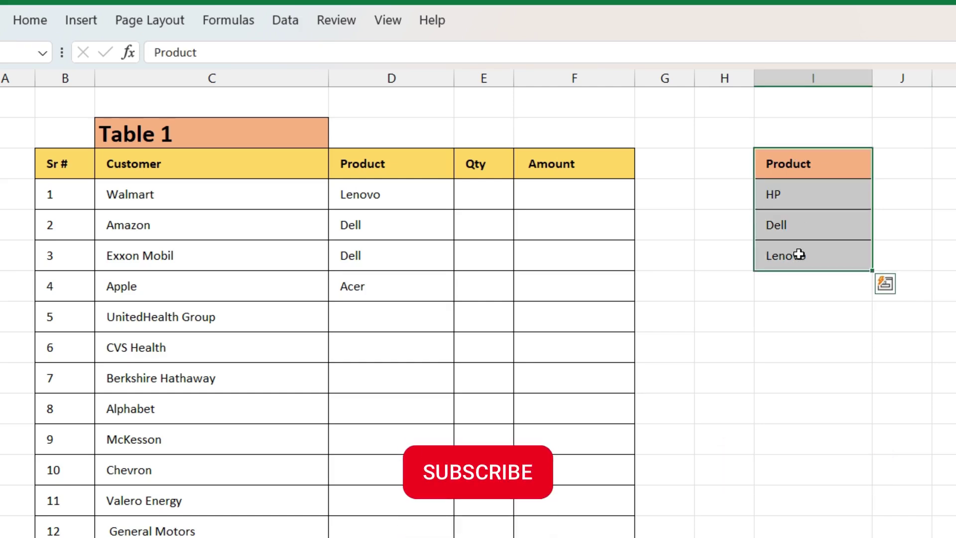
{"action": "key", "text": "ctrl+t"}
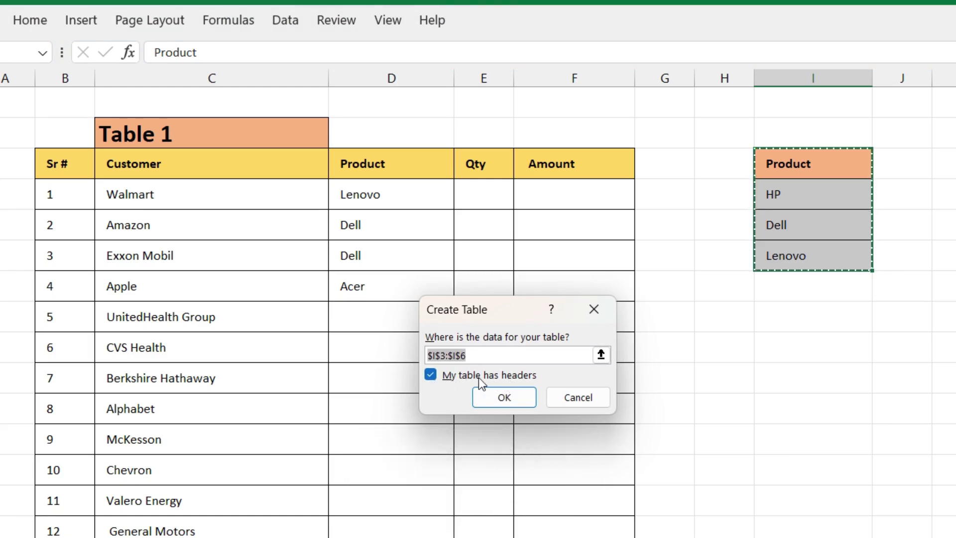
{"action": "left_click", "coordinate": [501, 402]}
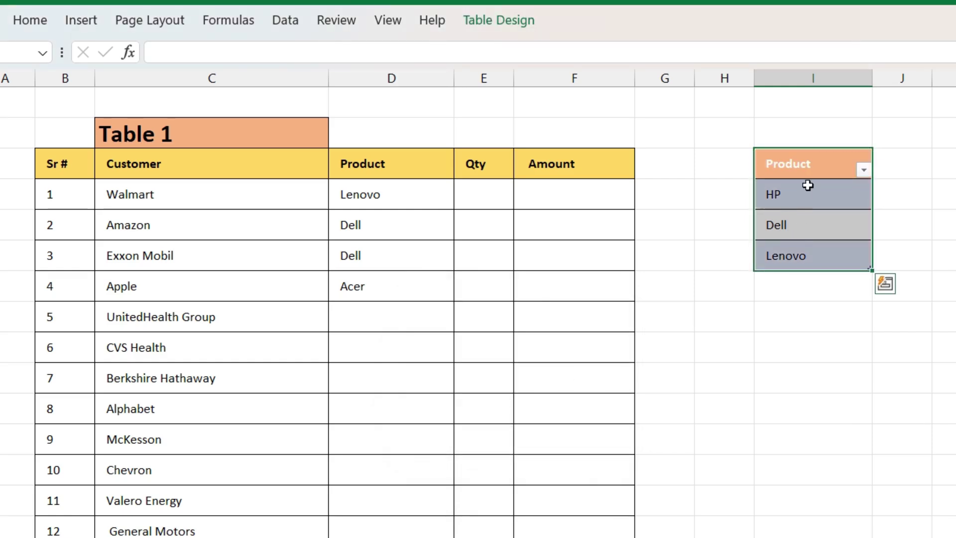
{"action": "left_click", "coordinate": [504, 27]}
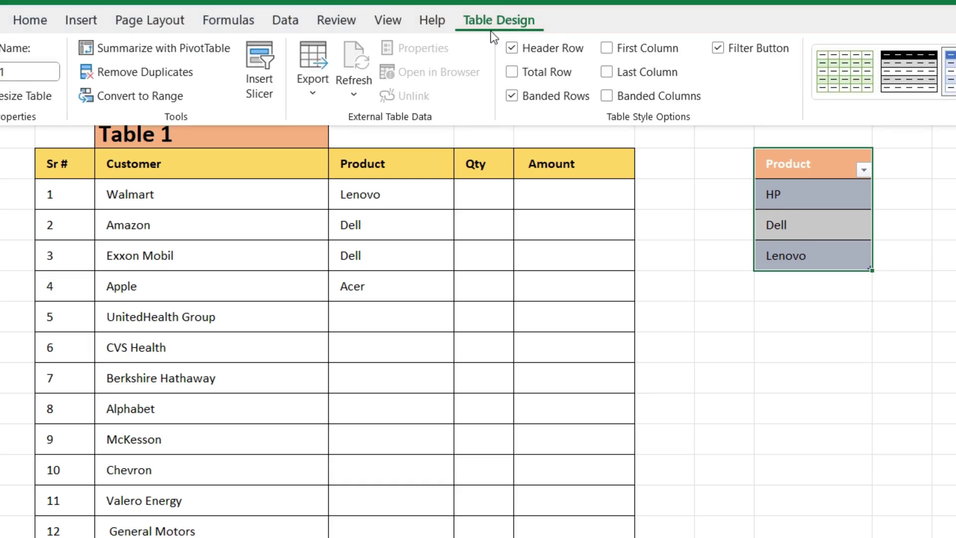
{"action": "left_click", "coordinate": [545, 96]}
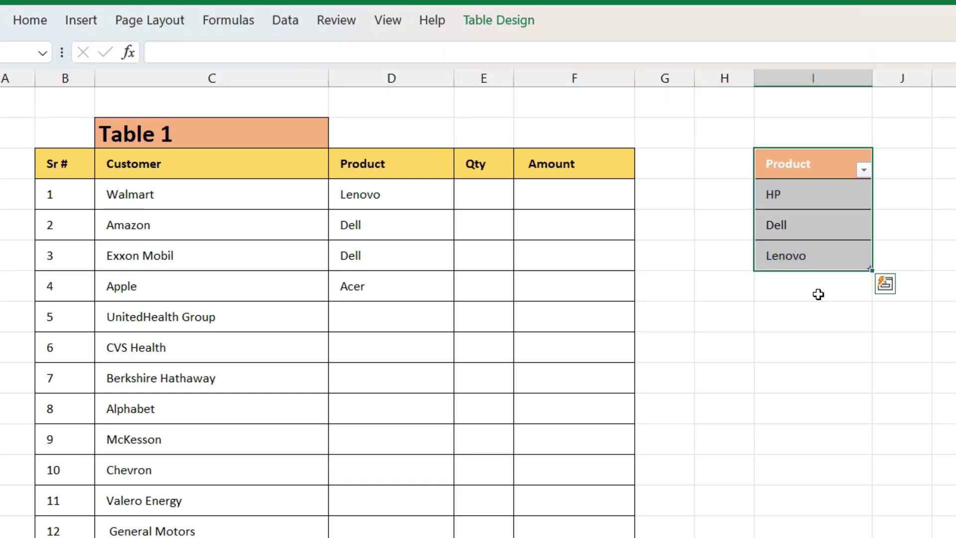
- Add Acer below Lenovo so the product table grows to four entries
{"action": "left_click", "coordinate": [777, 278]}
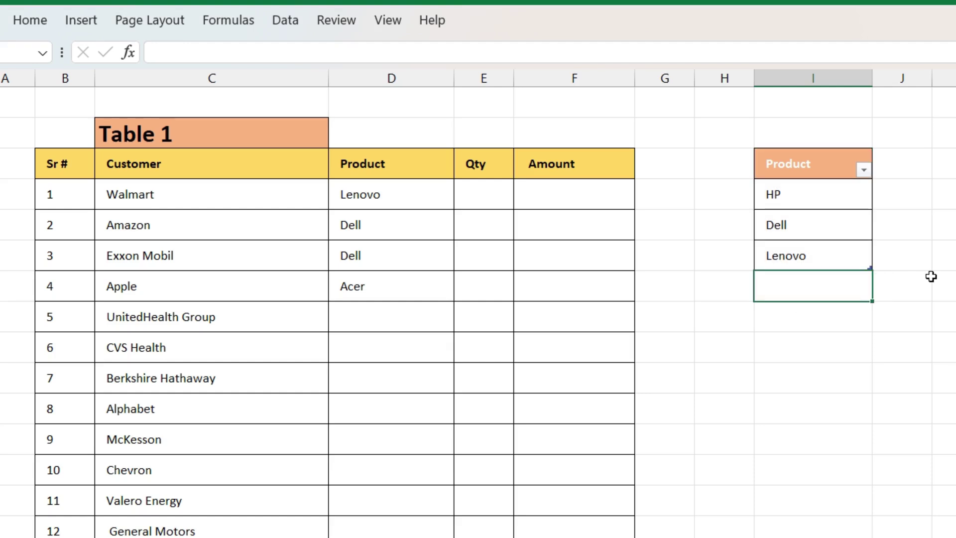
{"action": "type", "text": "A"}
{"action": "type", "text": "cer"}
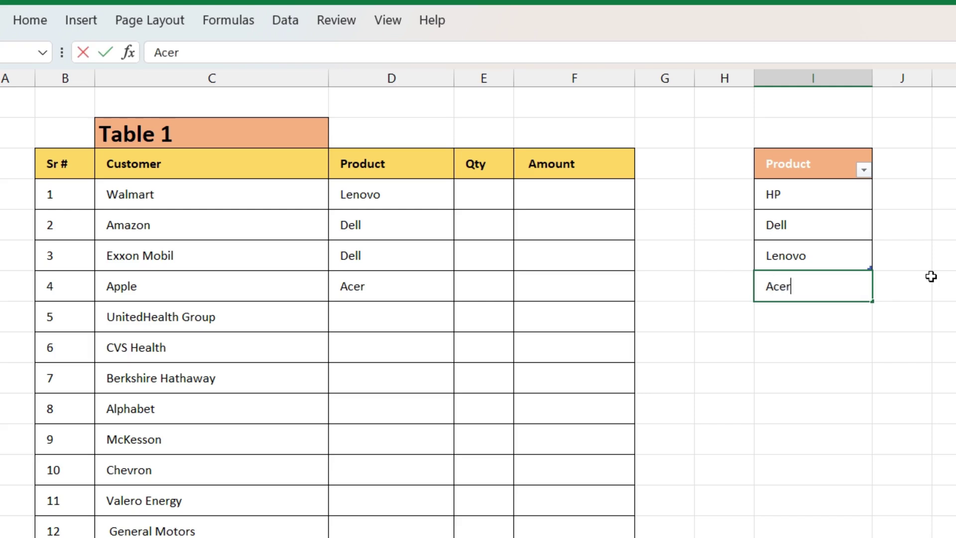
{"action": "key", "text": "Return"}
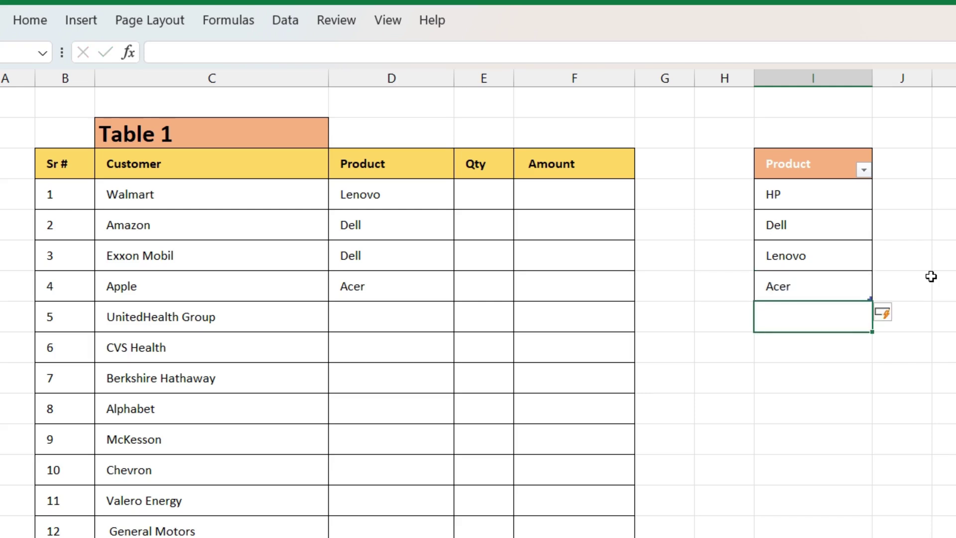
{"action": "left_click_drag", "start_coordinate": [797, 196], "coordinate": [797, 277]}
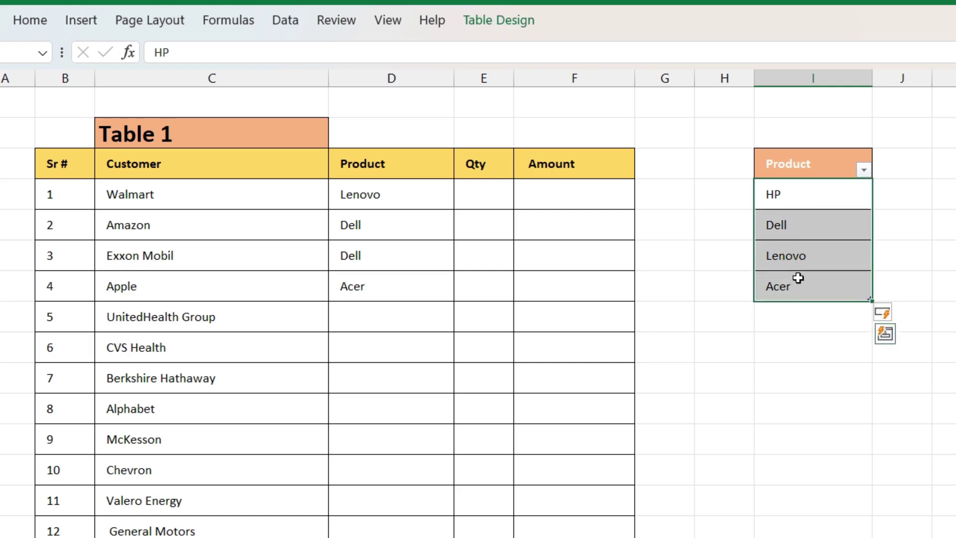
- Clear the filled Product entries in Table 1 and select the Product column cells
{"action": "left_click_drag", "start_coordinate": [368, 195], "coordinate": [375, 275]}
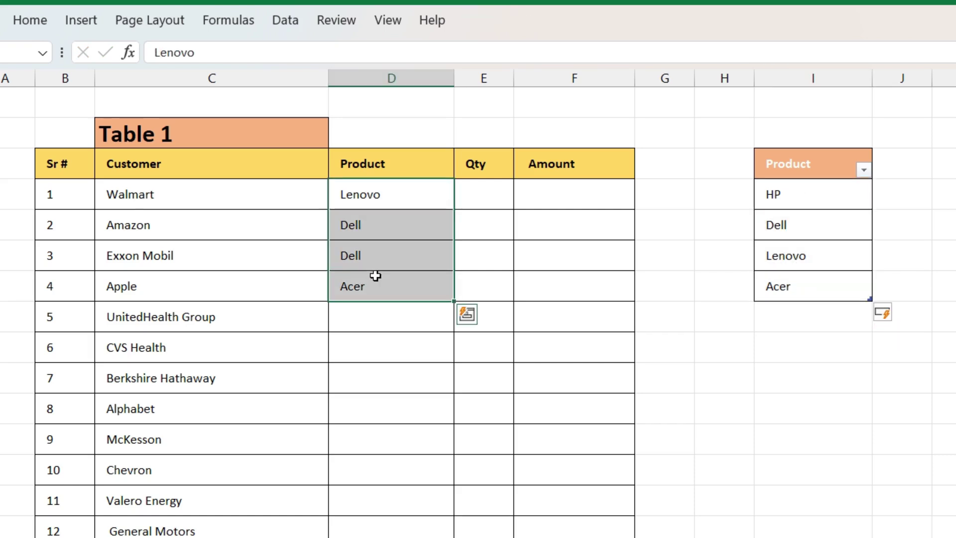
{"action": "key", "text": "Delete"}
{"action": "left_click_drag", "start_coordinate": [401, 190], "coordinate": [397, 520]}
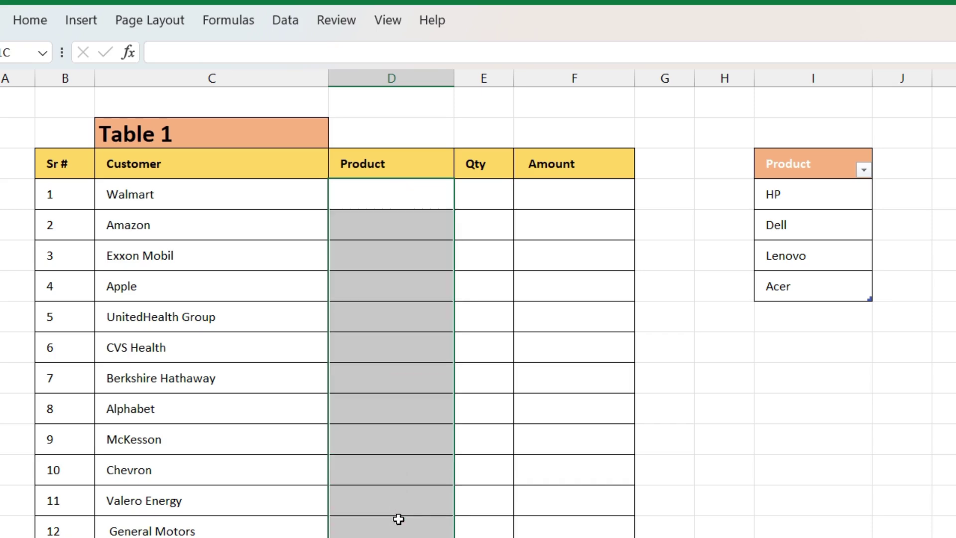
- Apply a List validation sourced from $I$4:$I$7 (HP through Acer) to the Product cells
{"action": "left_click", "coordinate": [285, 21]}
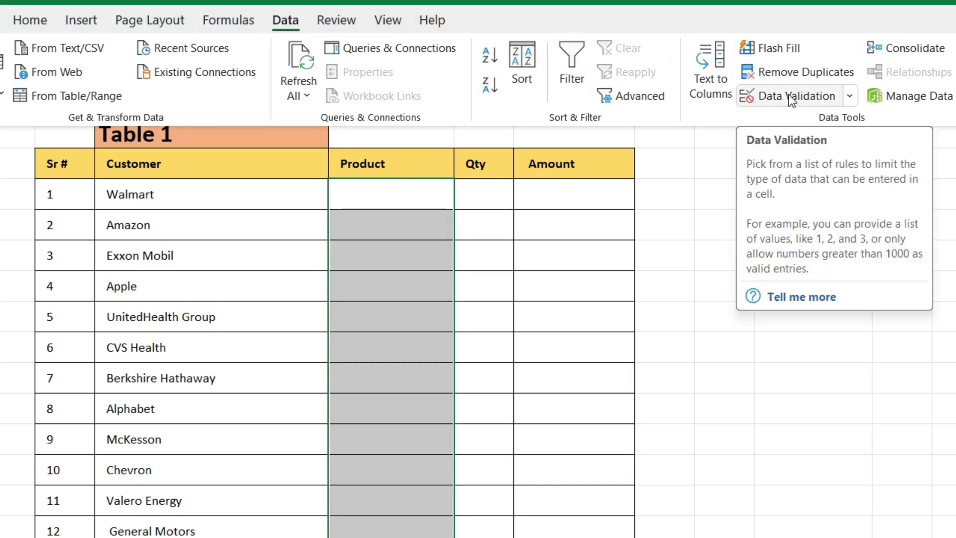
{"action": "left_click", "coordinate": [792, 97]}
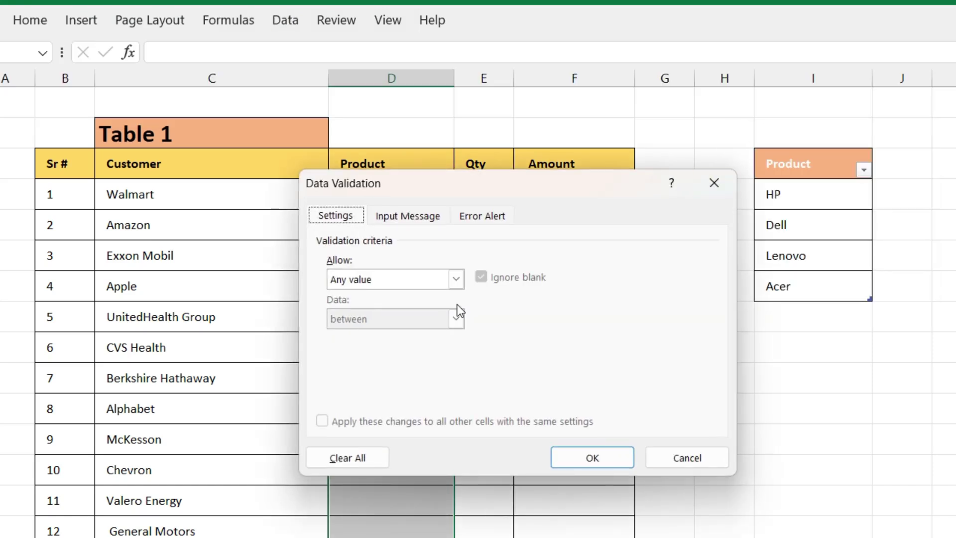
{"action": "left_click", "coordinate": [355, 280]}
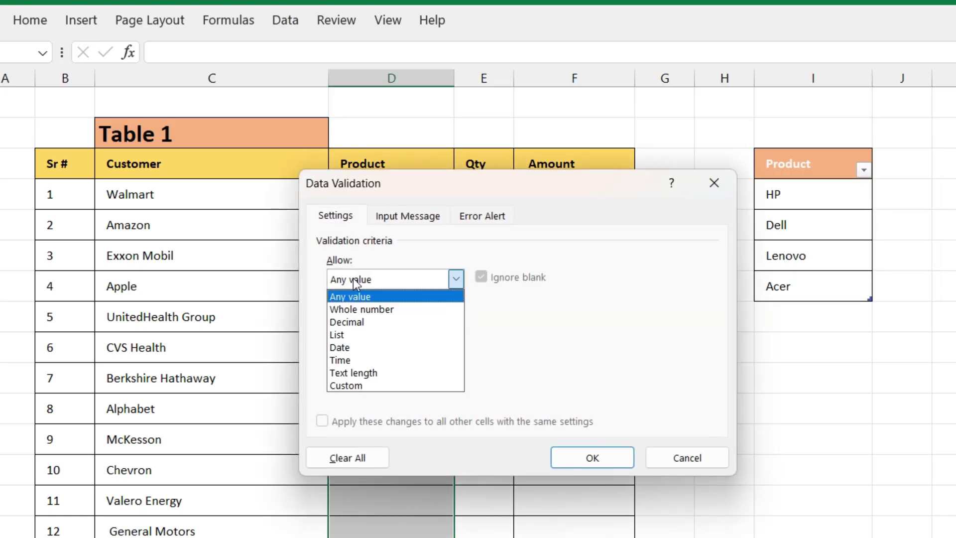
{"action": "left_click", "coordinate": [354, 334]}
{"action": "left_click", "coordinate": [583, 358]}
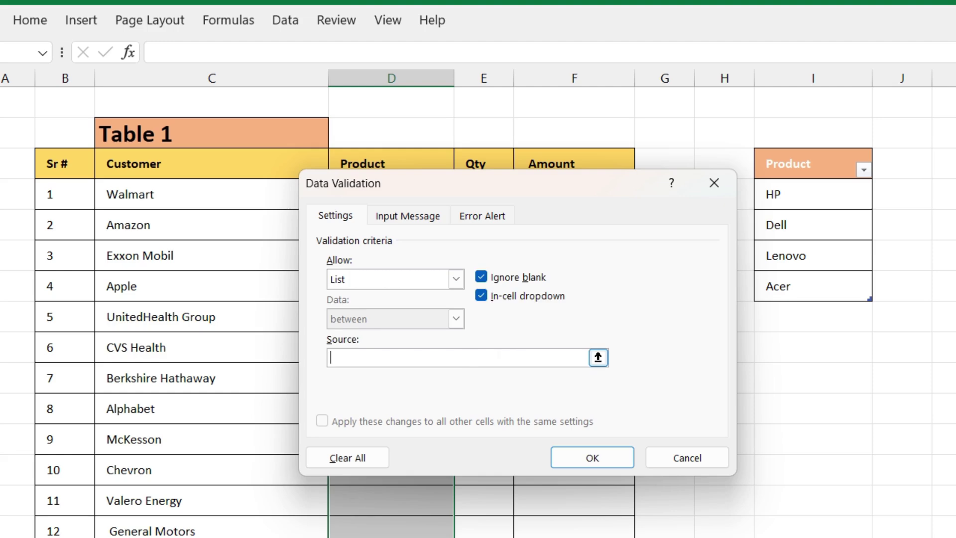
{"action": "left_click", "coordinate": [780, 193]}
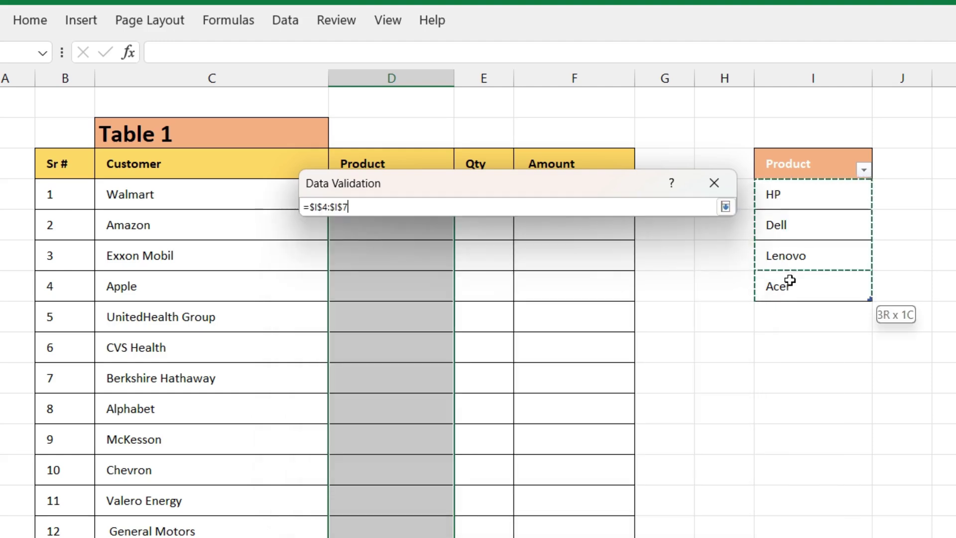
{"action": "left_click_drag", "start_coordinate": [789, 281], "coordinate": [790, 281]}
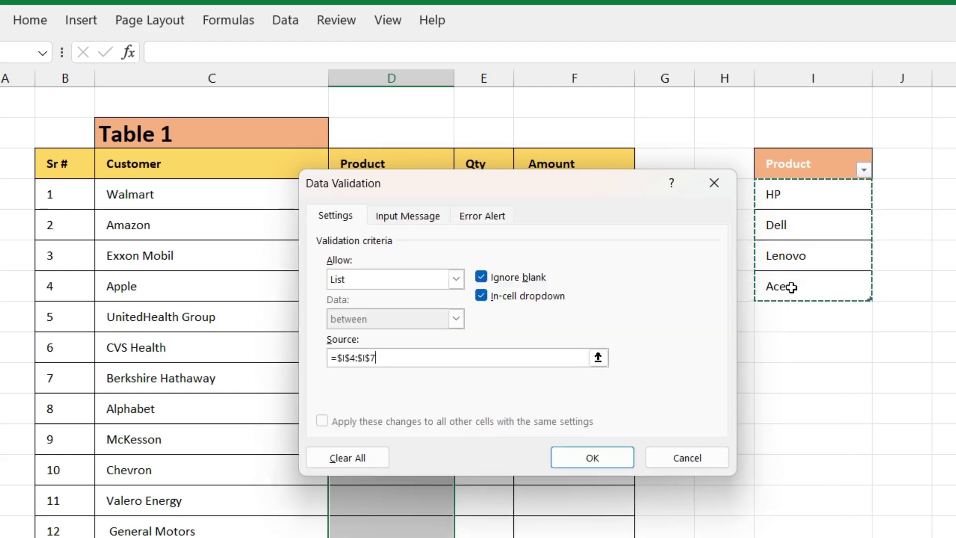
{"action": "left_click", "coordinate": [589, 458]}
{"action": "left_click", "coordinate": [401, 199]}
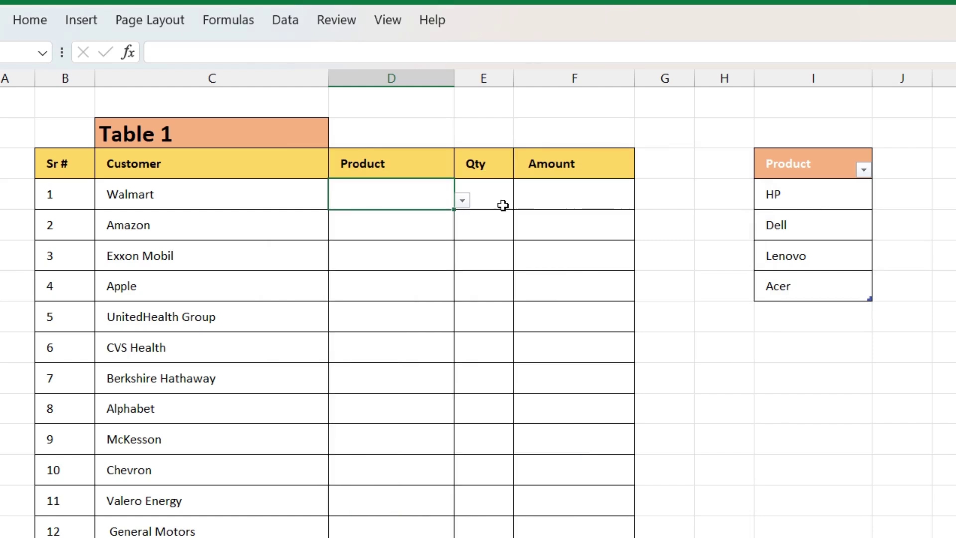
- Choose Acer, Lenovo and Dell from the drop-downs for Walmart, Amazon and Exxon Mobil
{"action": "left_click", "coordinate": [462, 201]}
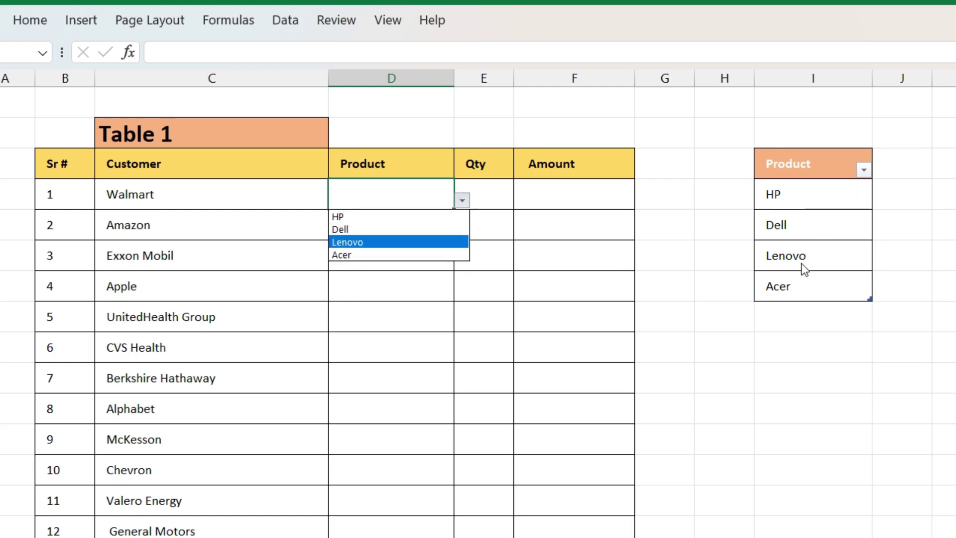
{"action": "left_click", "coordinate": [353, 255]}
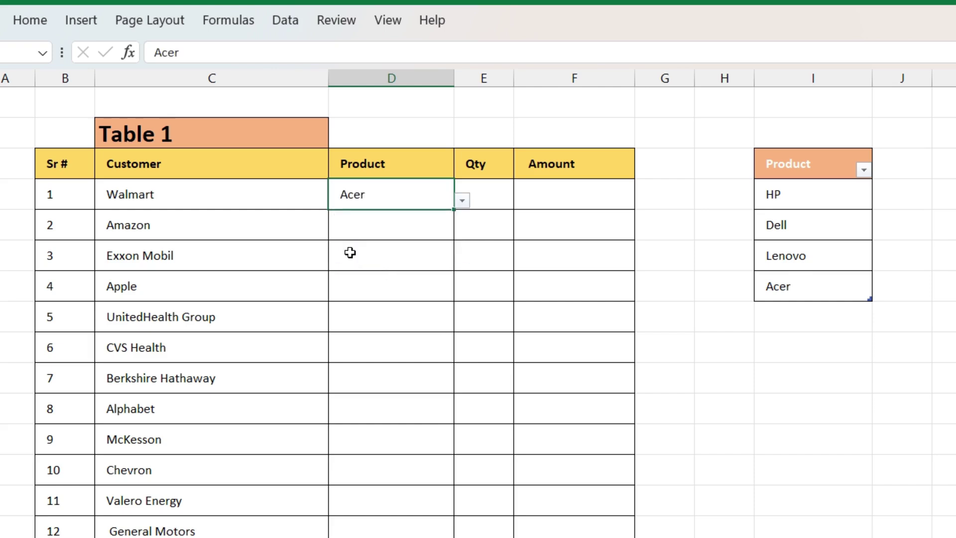
{"action": "left_click", "coordinate": [391, 228]}
{"action": "left_click", "coordinate": [463, 232]}
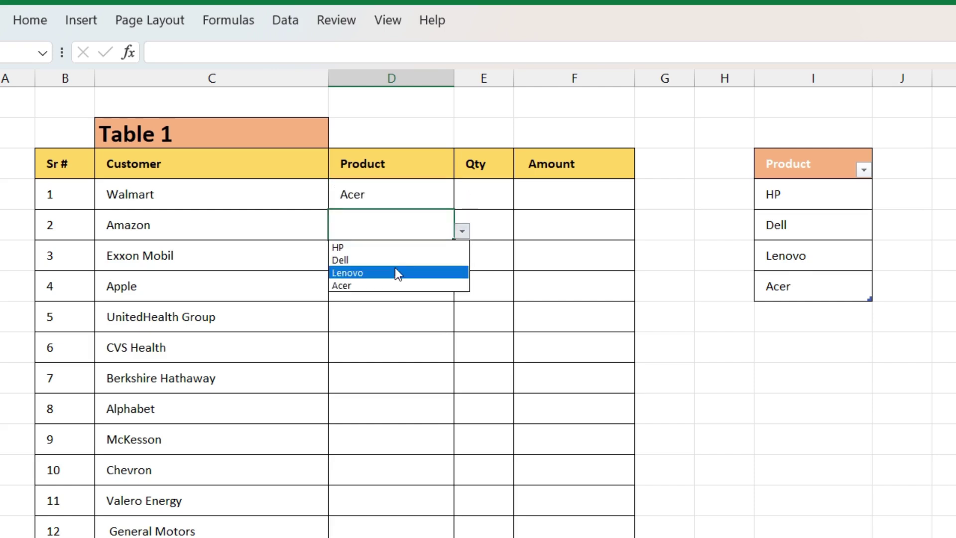
{"action": "left_click", "coordinate": [395, 271]}
{"action": "left_click", "coordinate": [438, 264]}
{"action": "left_click", "coordinate": [463, 264]}
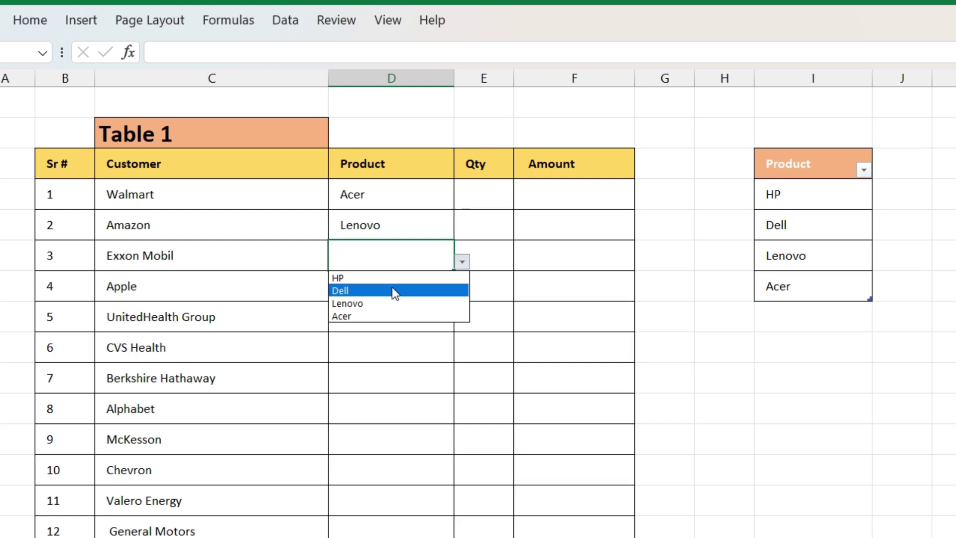
{"action": "left_click", "coordinate": [396, 290]}
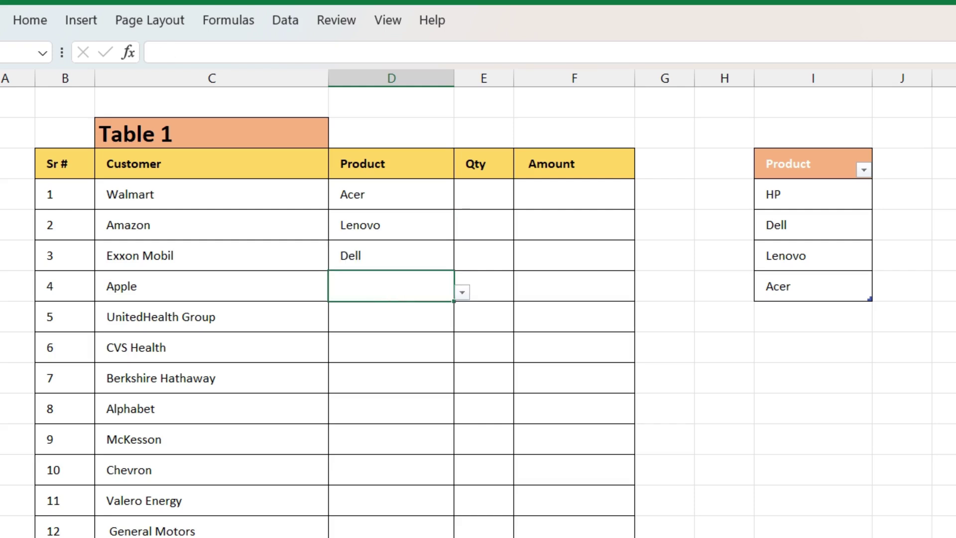
- Add Asus below Acer in the product table and choose Asus for customer Apple
{"action": "left_click", "coordinate": [803, 319]}
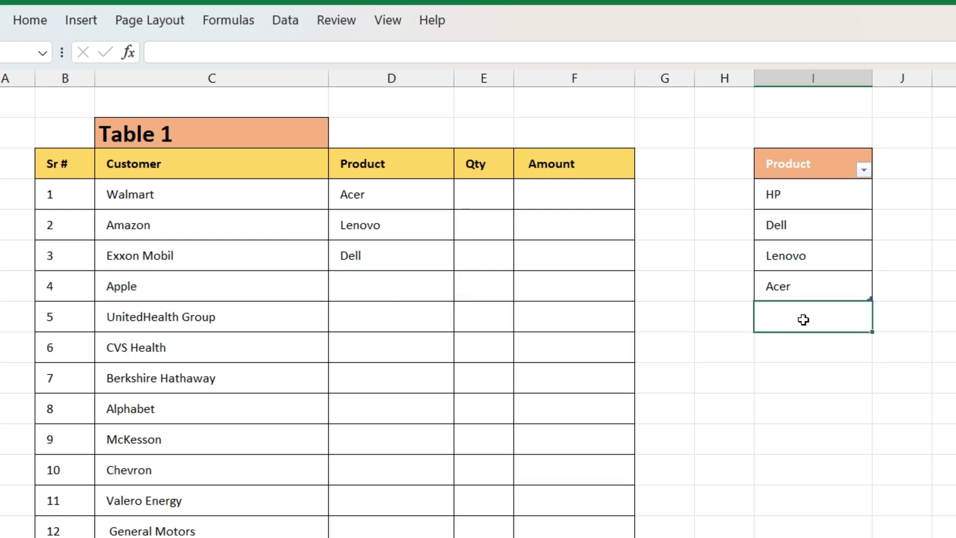
{"action": "type", "text": "A"}
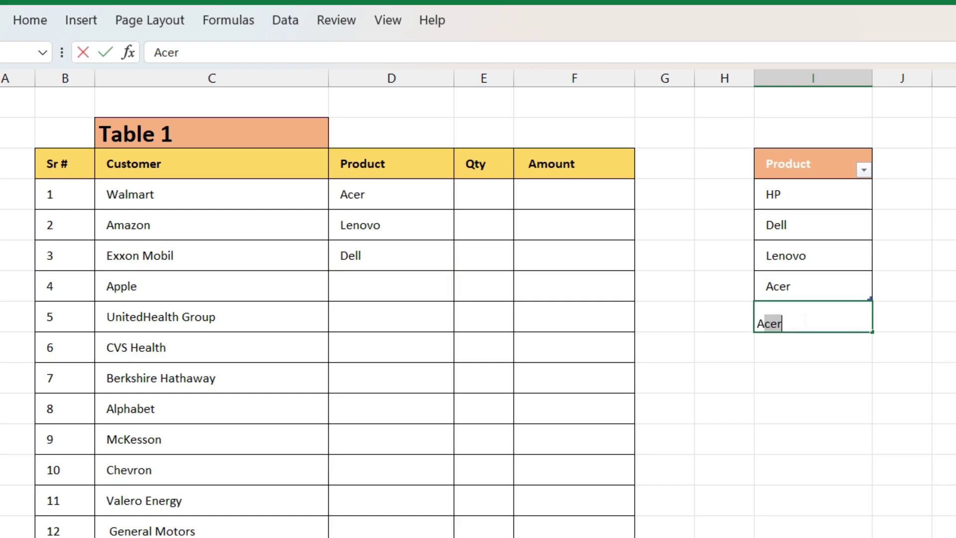
{"action": "type", "text": "sus"}
{"action": "key", "text": "Return"}
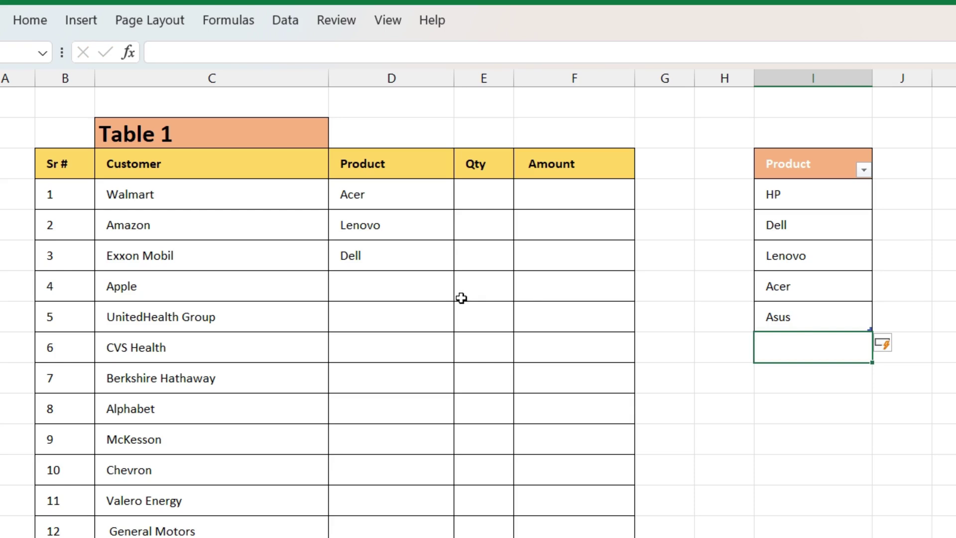
{"action": "left_click", "coordinate": [407, 289]}
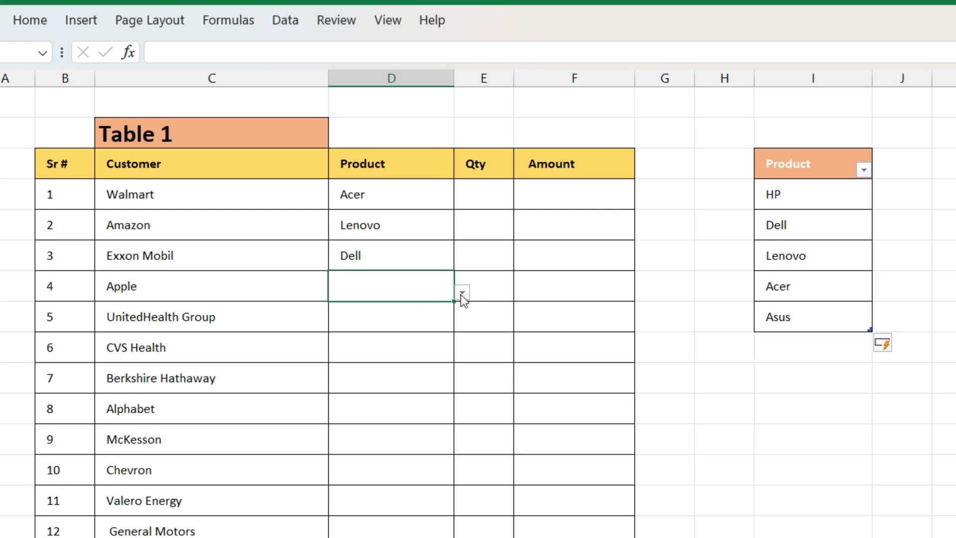
{"action": "left_click", "coordinate": [463, 293]}
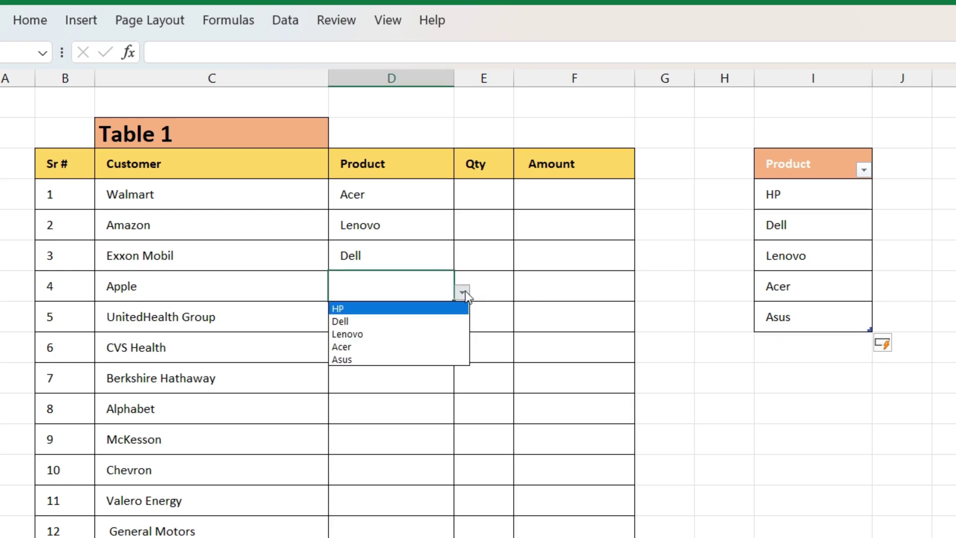
{"action": "left_click", "coordinate": [360, 359]}
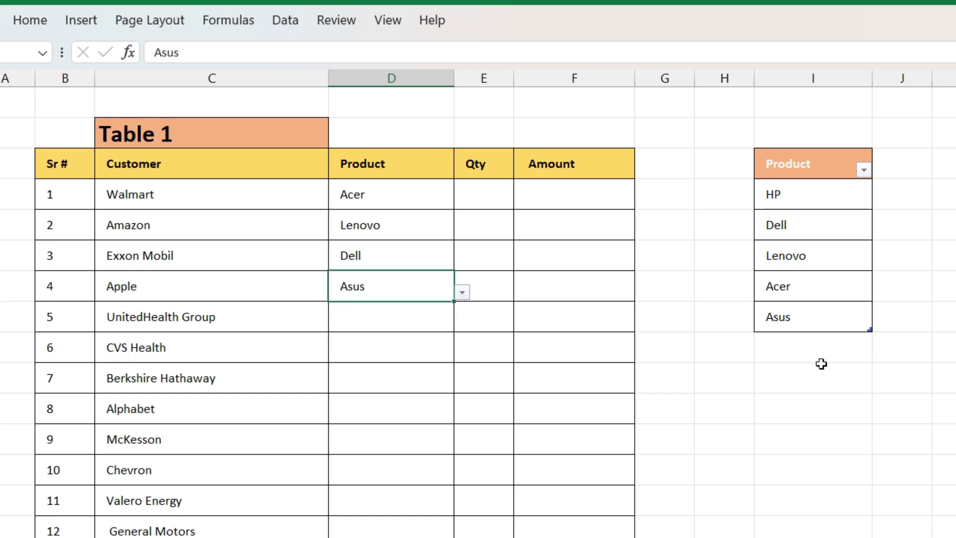
- Add Apple below Asus in the product table and choose Apple for UnitedHealth Group
{"action": "left_click", "coordinate": [802, 346]}
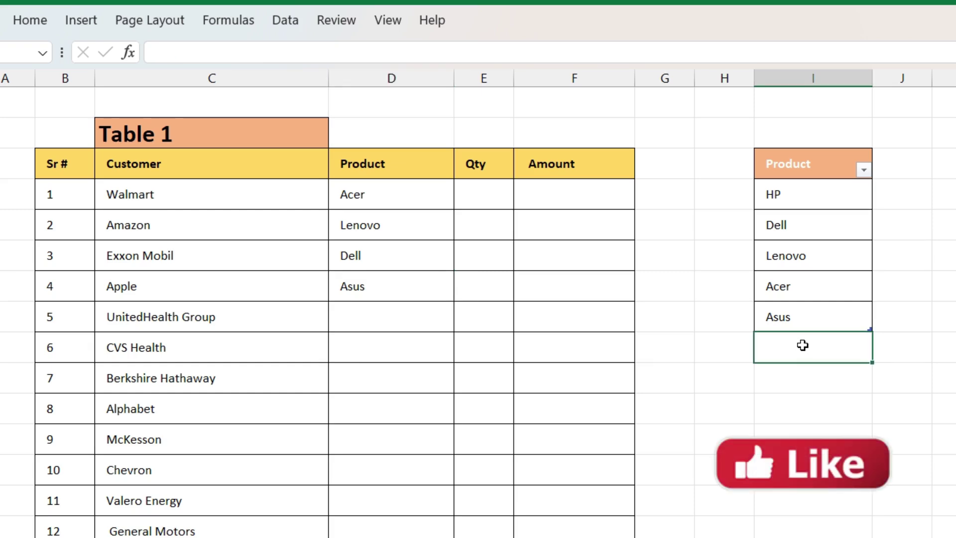
{"action": "type", "text": "Ma"}
{"action": "key", "text": "BackSpace"}
{"action": "key", "text": "BackSpace"}
{"action": "type", "text": "Apple"}
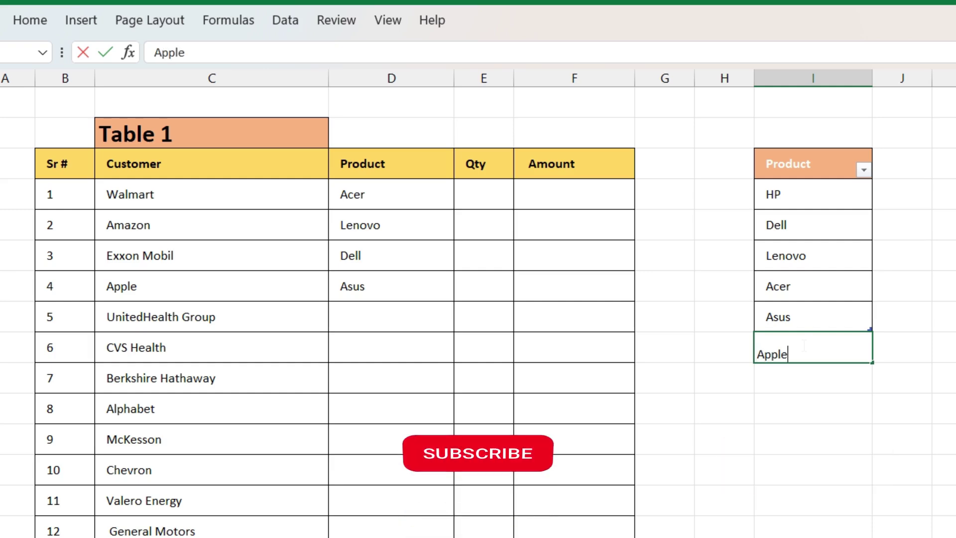
{"action": "key", "text": "Return"}
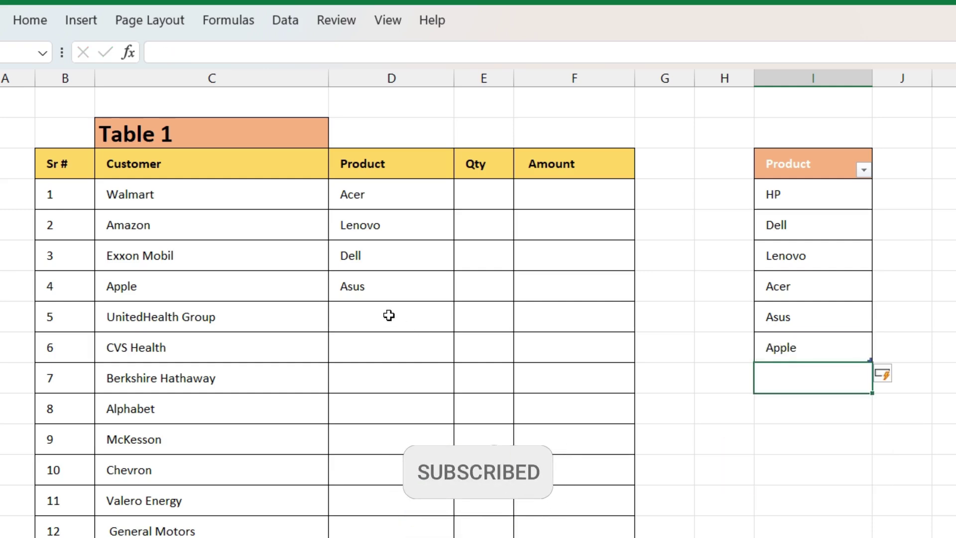
{"action": "left_click", "coordinate": [388, 313]}
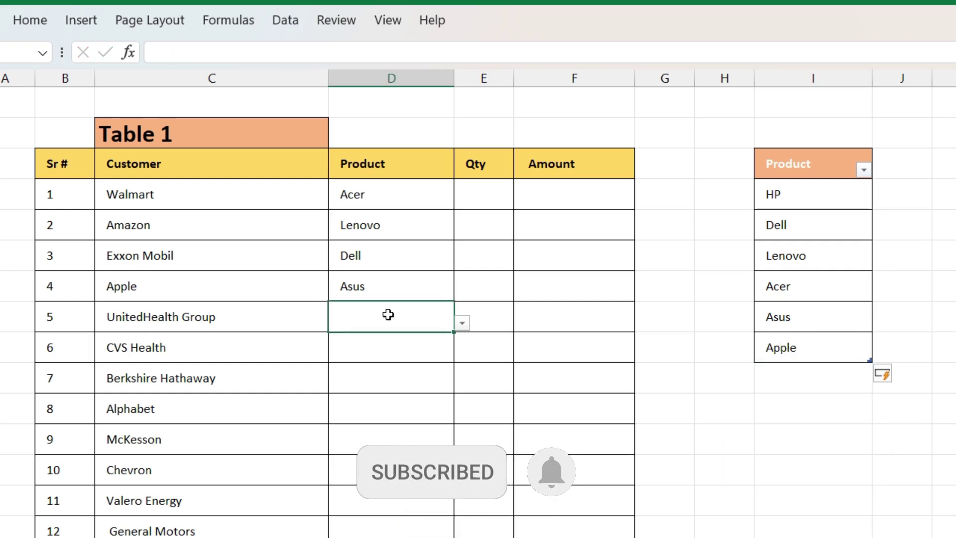
{"action": "left_click", "coordinate": [463, 323]}
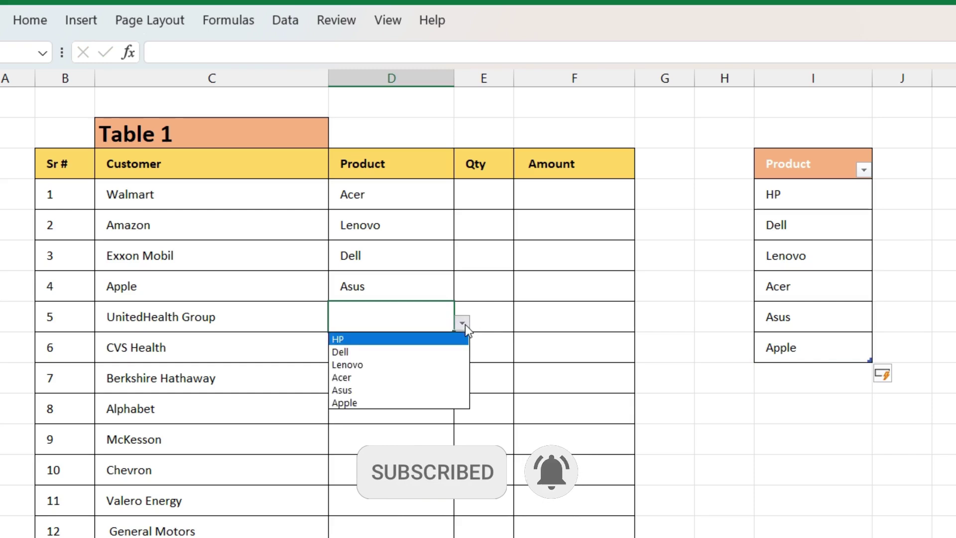
{"action": "left_click", "coordinate": [353, 404]}
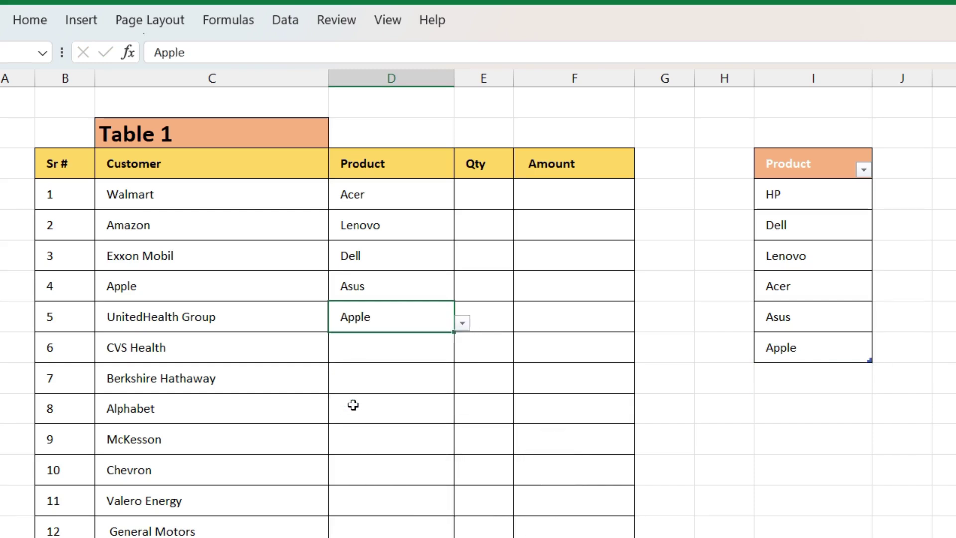